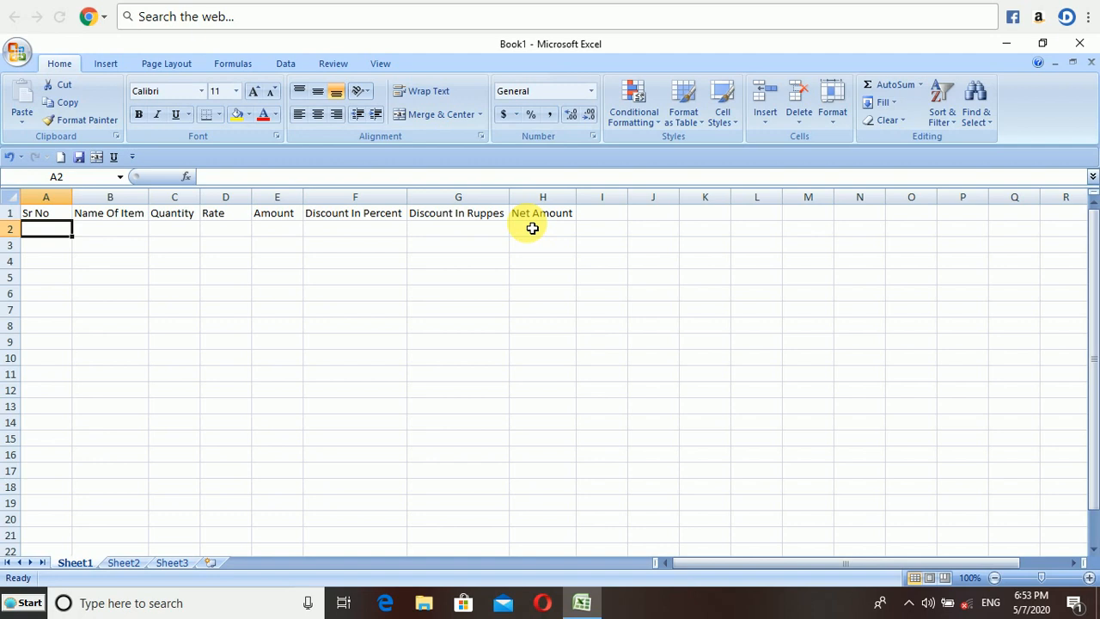
Enter 1 as the first serial number under Sr No.
{"action": "type", "text": "1"}
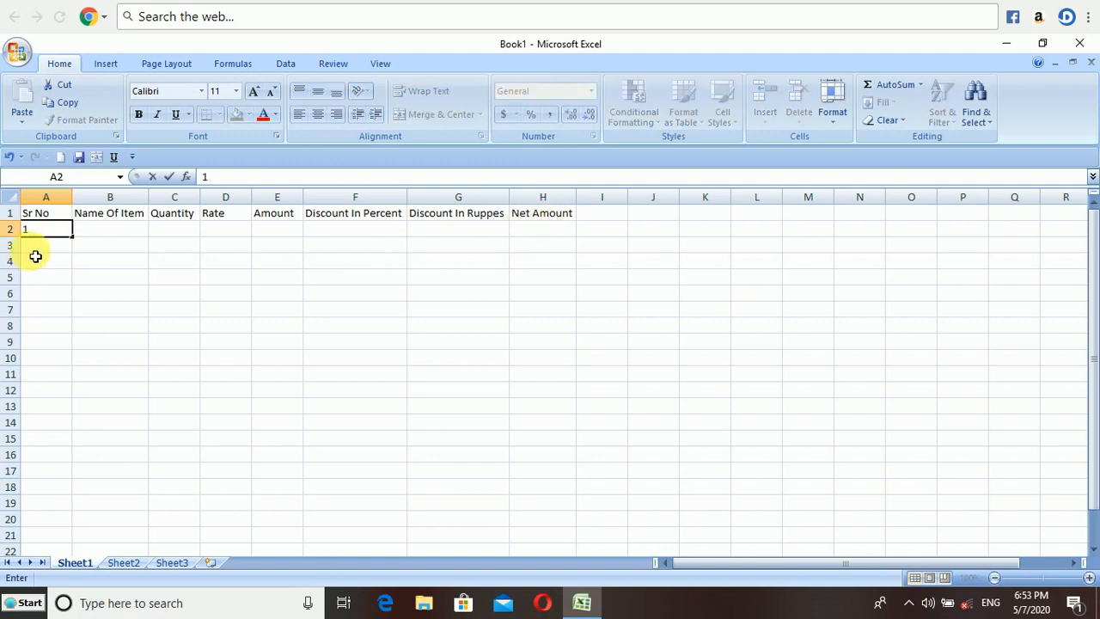
{"action": "key", "text": "Return"}
{"action": "left_click", "coordinate": [48, 231]}
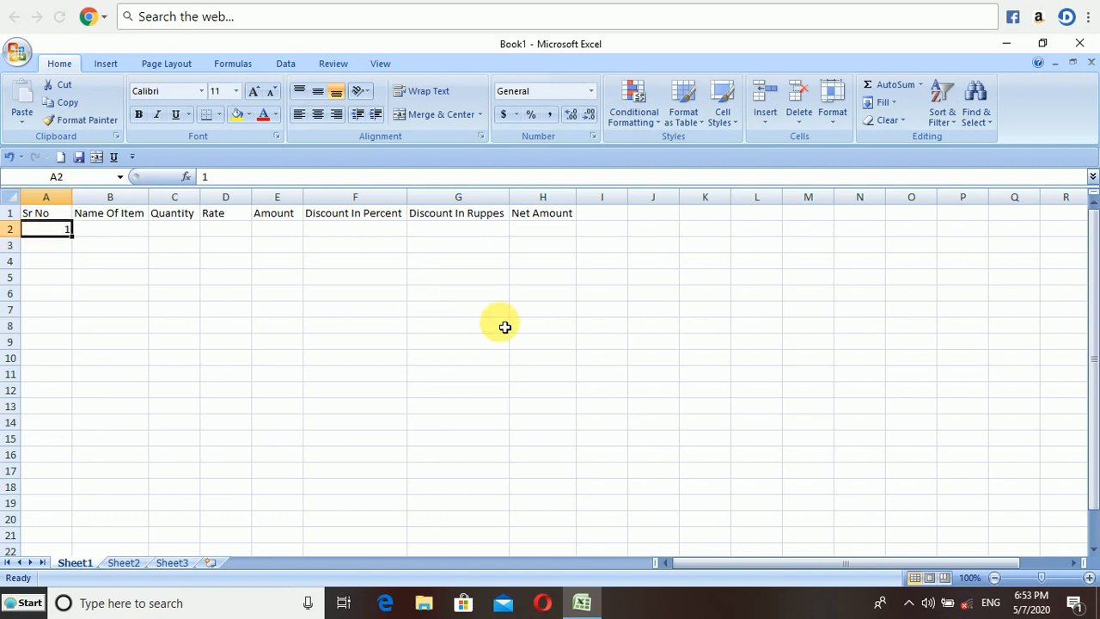
Fill the Sr No column with a linear series in columns, step value 1 and stop value 20.
{"action": "left_click", "coordinate": [892, 103]}
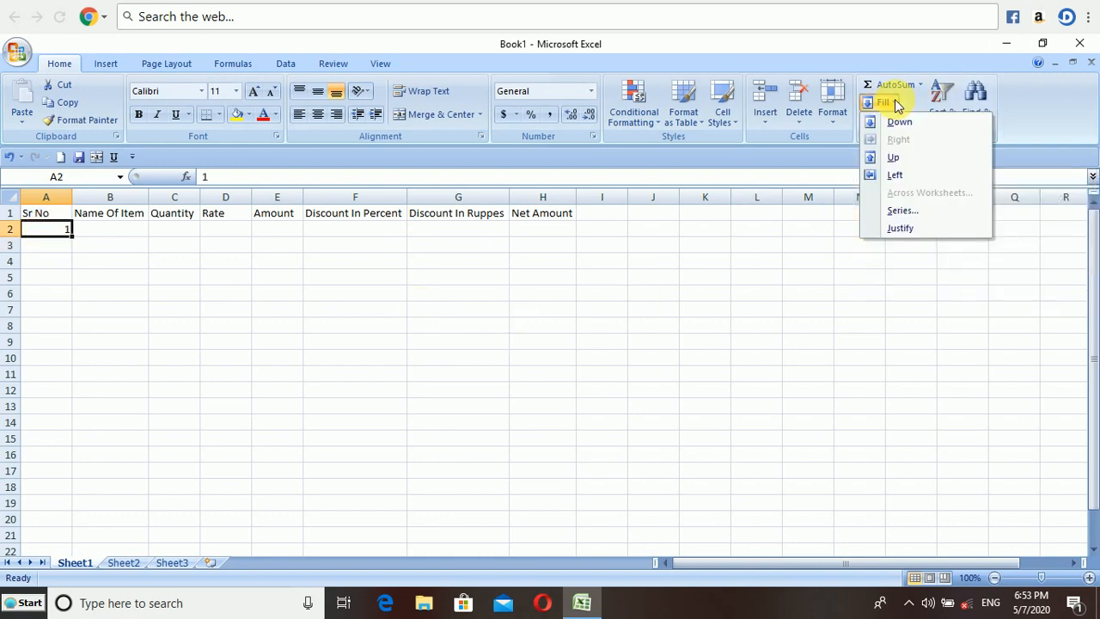
{"action": "left_click", "coordinate": [902, 211]}
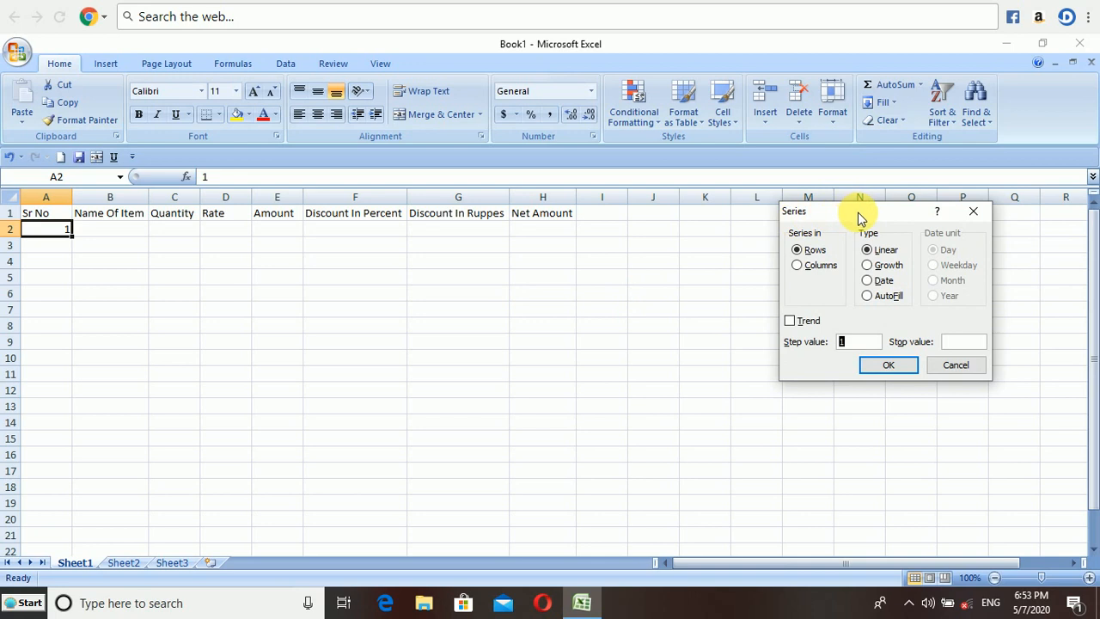
{"action": "left_click_drag", "start_coordinate": [854, 212], "coordinate": [669, 228]}
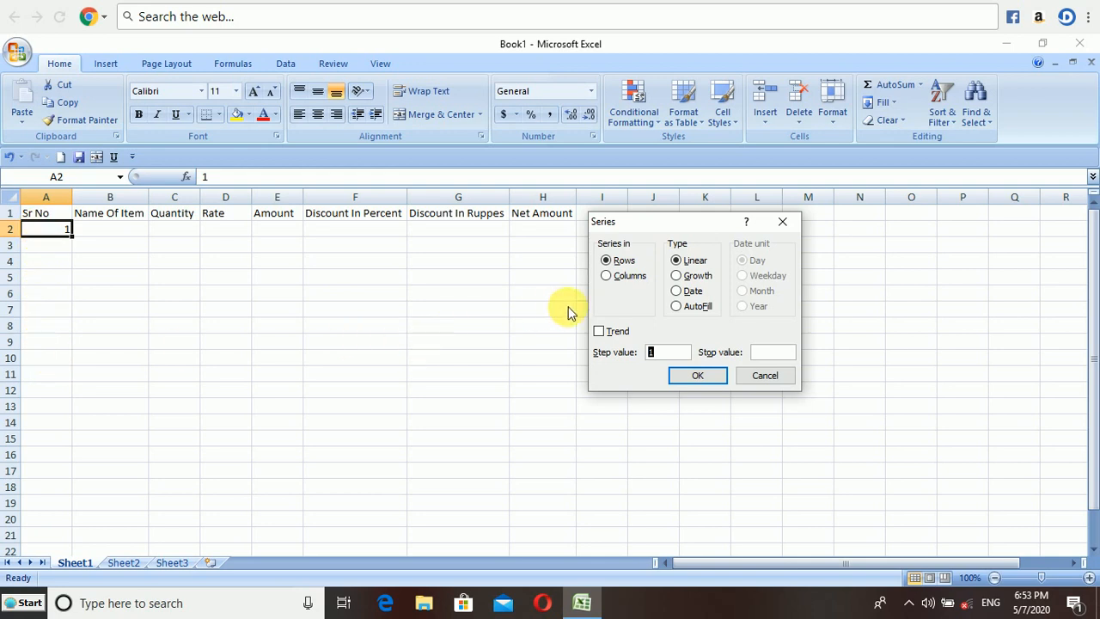
{"action": "left_click", "coordinate": [624, 277]}
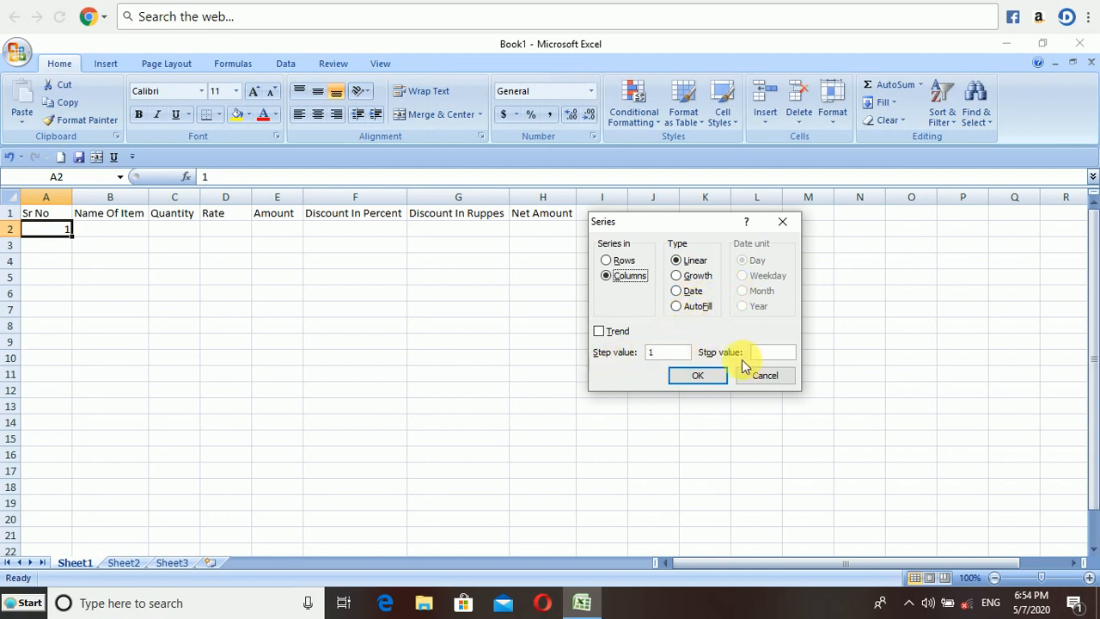
{"action": "left_click", "coordinate": [666, 357]}
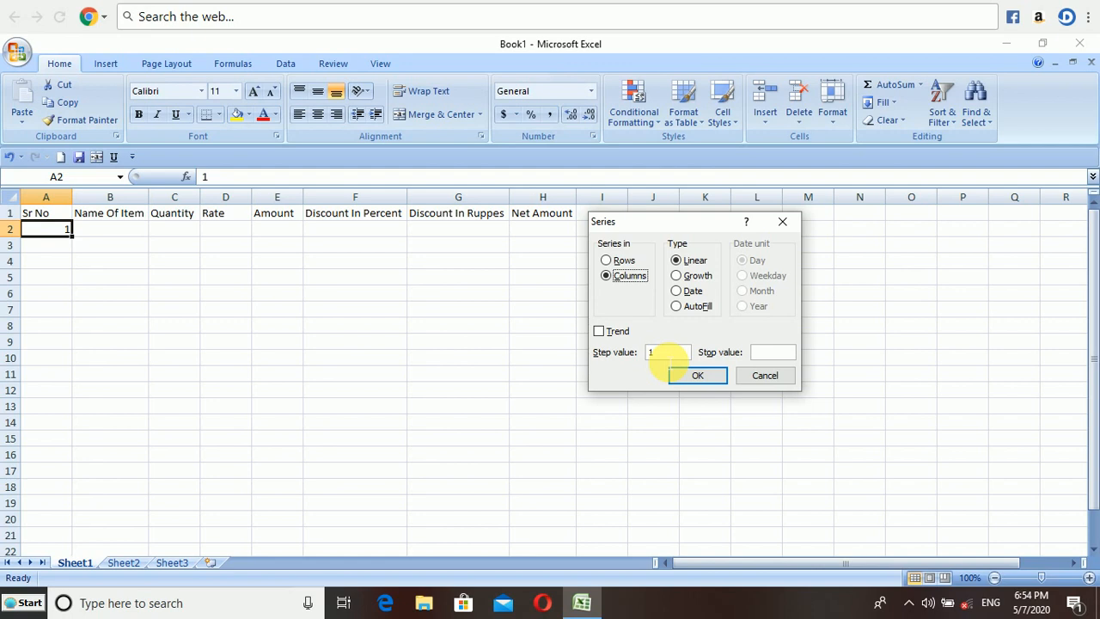
{"action": "left_click", "coordinate": [662, 357]}
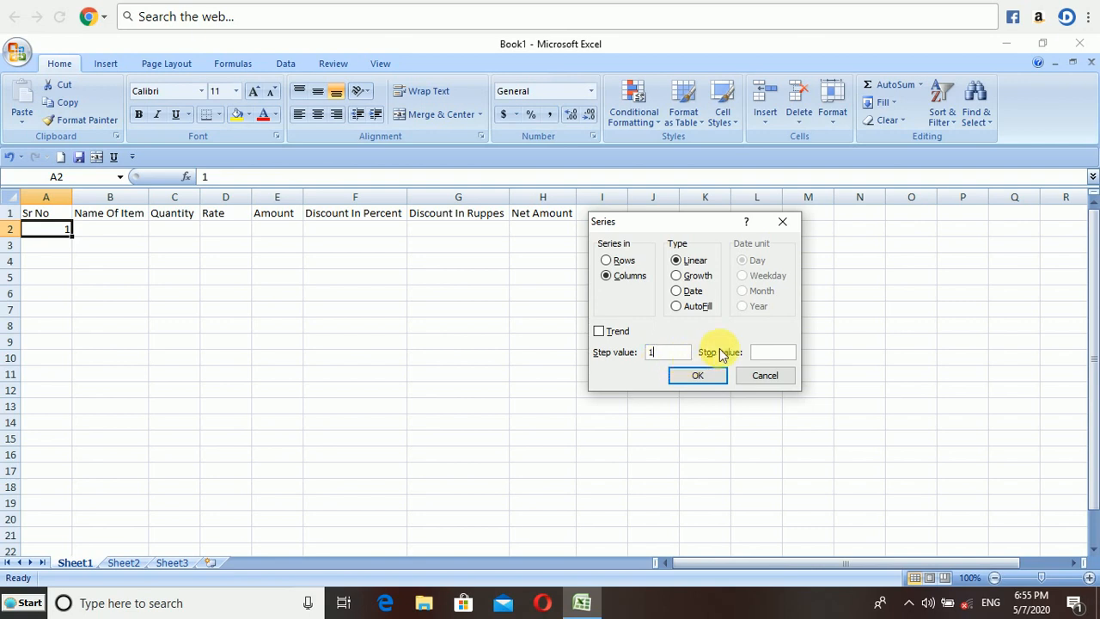
{"action": "left_click", "coordinate": [769, 353]}
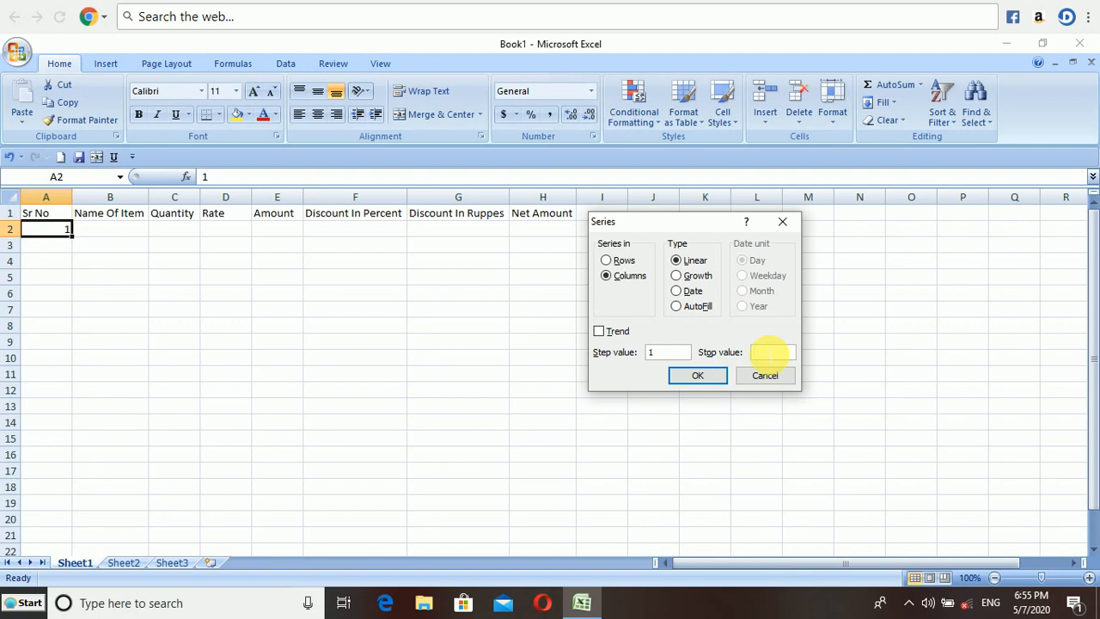
{"action": "type", "text": "20"}
{"action": "left_click", "coordinate": [707, 376]}
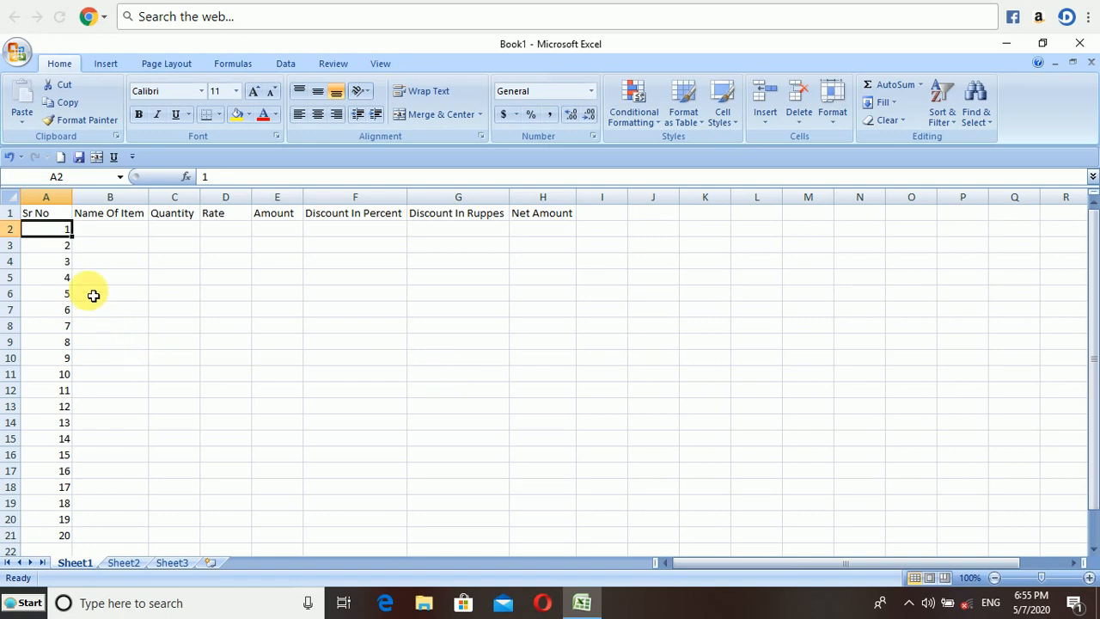
Review the filled serial numbers down the Sr No column.
{"action": "key", "text": "Down"}
{"action": "key", "text": "Down"}
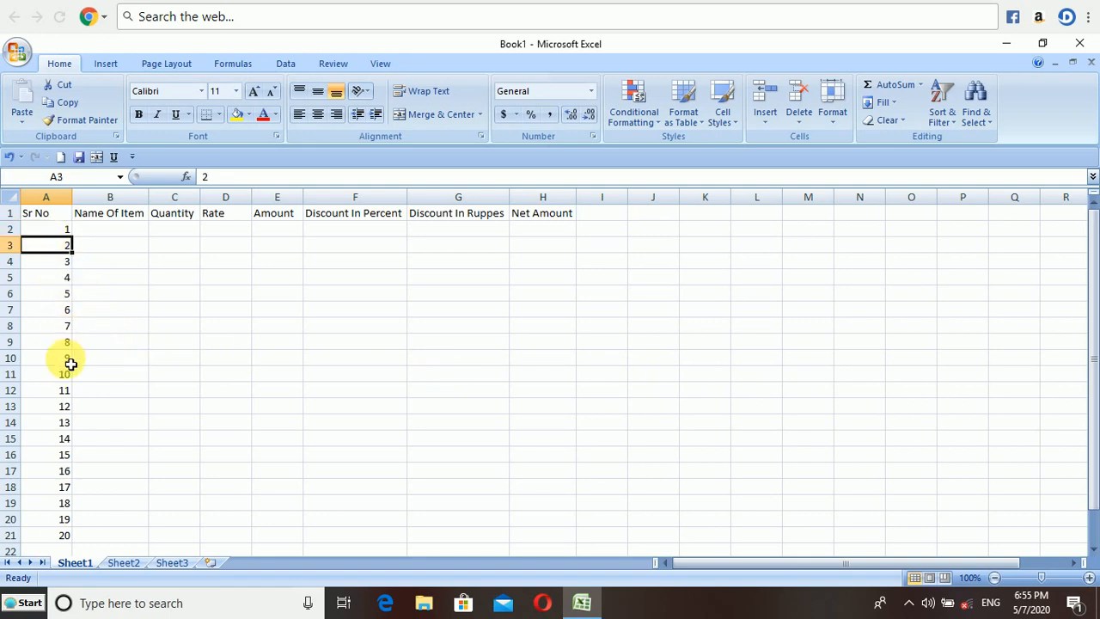
{"action": "key", "text": "Down"}
{"action": "key", "text": "Down"}
{"action": "key", "text": "Down"}
{"action": "key", "text": "Down"}
{"action": "key", "text": "Down"}
{"action": "key", "text": "Down"}
{"action": "key", "text": "Down"}
{"action": "key", "text": "Down"}
{"action": "key", "text": "Down"}
{"action": "key", "text": "Down"}
{"action": "key", "text": "Down"}
{"action": "key", "text": "Down"}
{"action": "key", "text": "Down"}
{"action": "key", "text": "Down"}
{"action": "key", "text": "Down"}
{"action": "key", "text": "Down"}
{"action": "key", "text": "Down"}
{"action": "key", "text": "Down"}
{"action": "key", "text": "Down"}
{"action": "key", "text": "Down"}
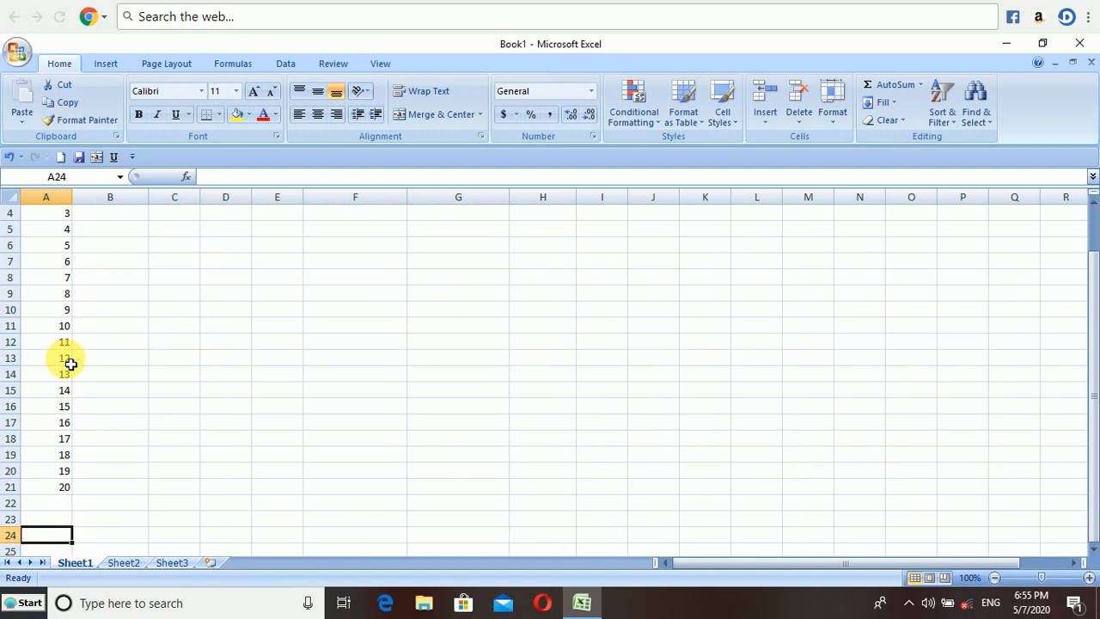
{"action": "key", "text": "Up"}
{"action": "key", "text": "Up"}
{"action": "key", "text": "Up"}
{"action": "key", "text": "Up"}
{"action": "key", "text": "Up"}
{"action": "key", "text": "Up"}
{"action": "key", "text": "Up"}
{"action": "key", "text": "Up"}
{"action": "key", "text": "Up"}
{"action": "key", "text": "Up"}
{"action": "key", "text": "Up"}
{"action": "key", "text": "Up"}
{"action": "key", "text": "Up"}
{"action": "key", "text": "Up"}
{"action": "key", "text": "Up"}
{"action": "key", "text": "Up"}
{"action": "key", "text": "Up"}
{"action": "key", "text": "Up"}
{"action": "key", "text": "Up"}
{"action": "key", "text": "Up"}
{"action": "key", "text": "Up"}
{"action": "key", "text": "Up"}
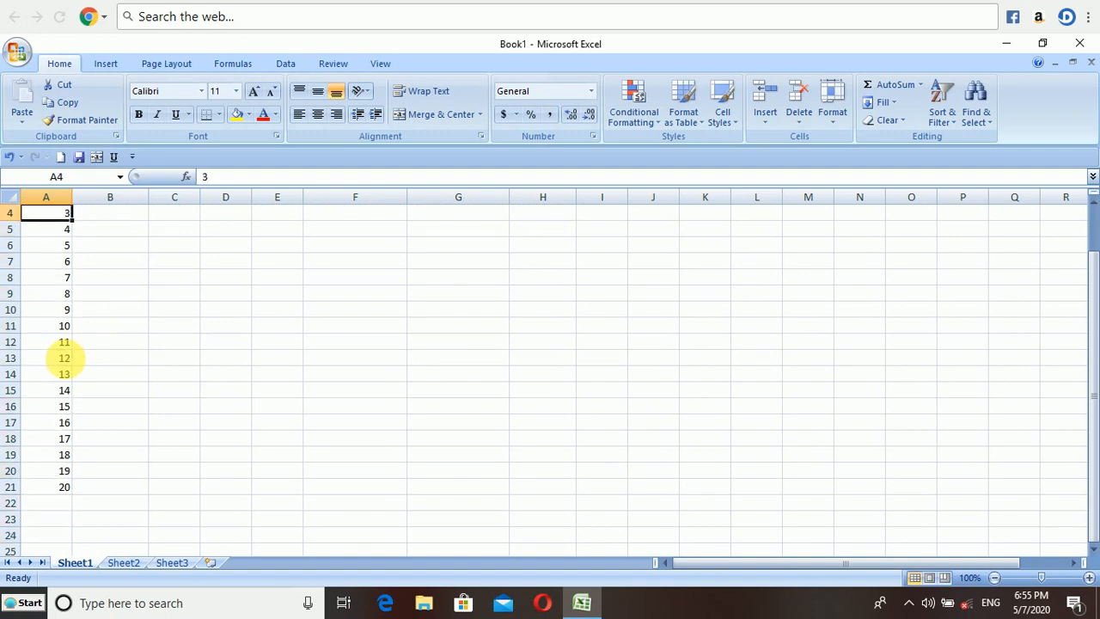
Enter Keyboard as the item name, quantity 25 and rate 350 in row 2.
{"action": "key", "text": "Down"}
{"action": "key", "text": "Right"}
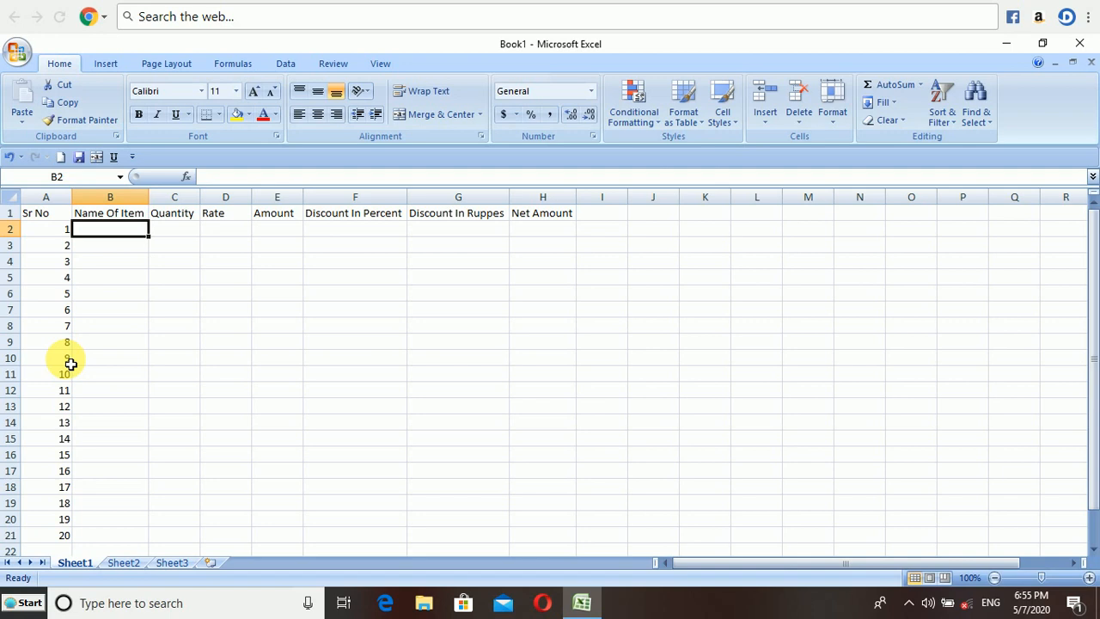
{"action": "type", "text": "Key"}
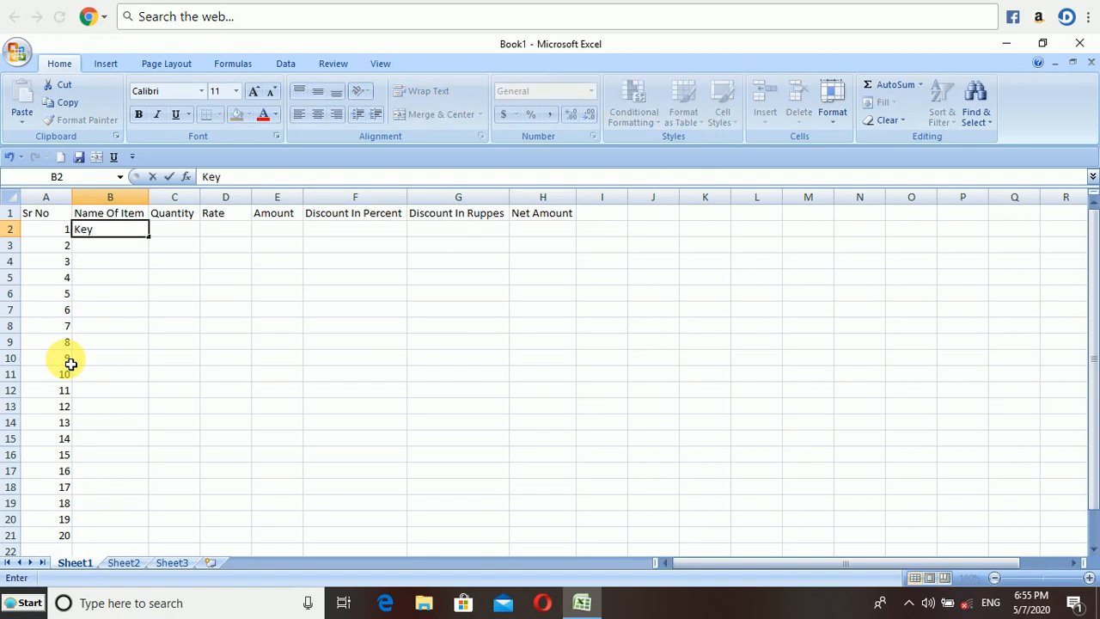
{"action": "type", "text": "board"}
{"action": "key", "text": "Tab"}
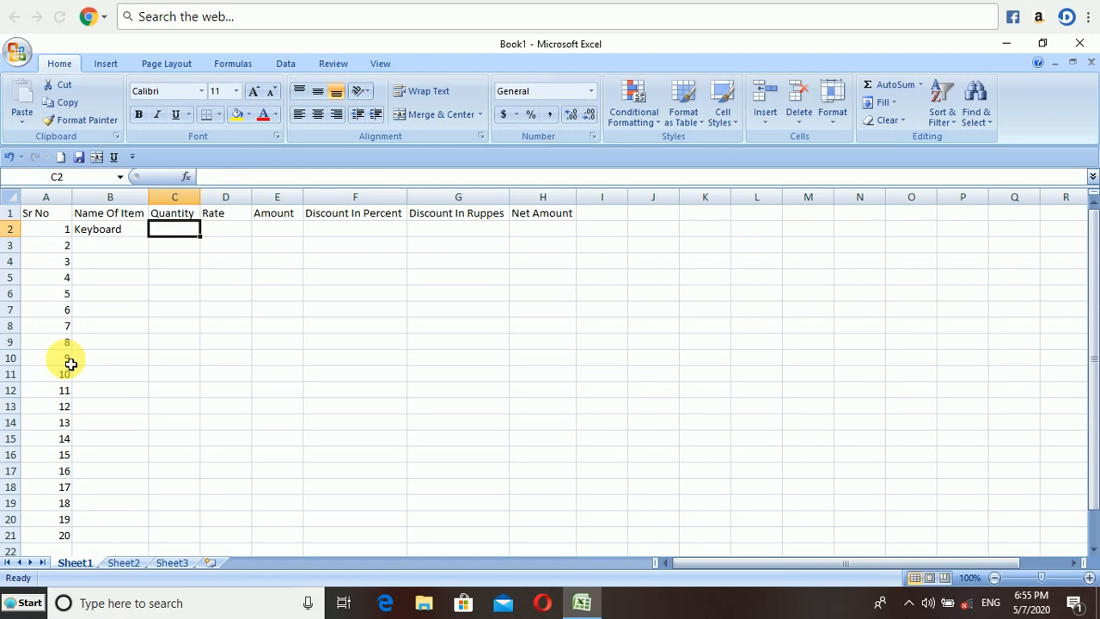
{"action": "type", "text": "25"}
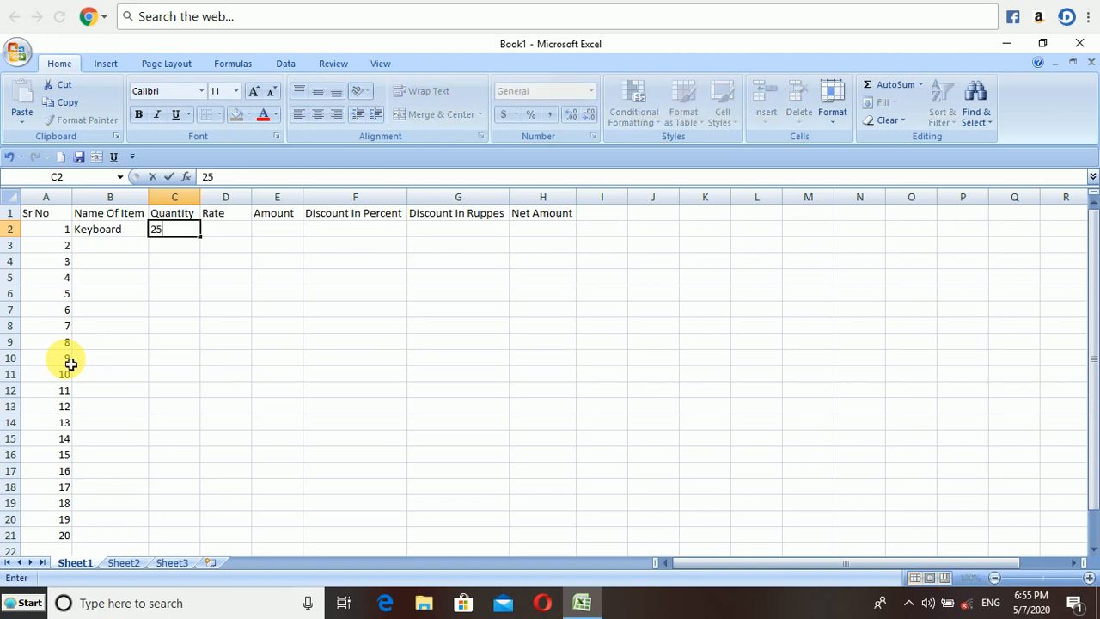
{"action": "key", "text": "Tab"}
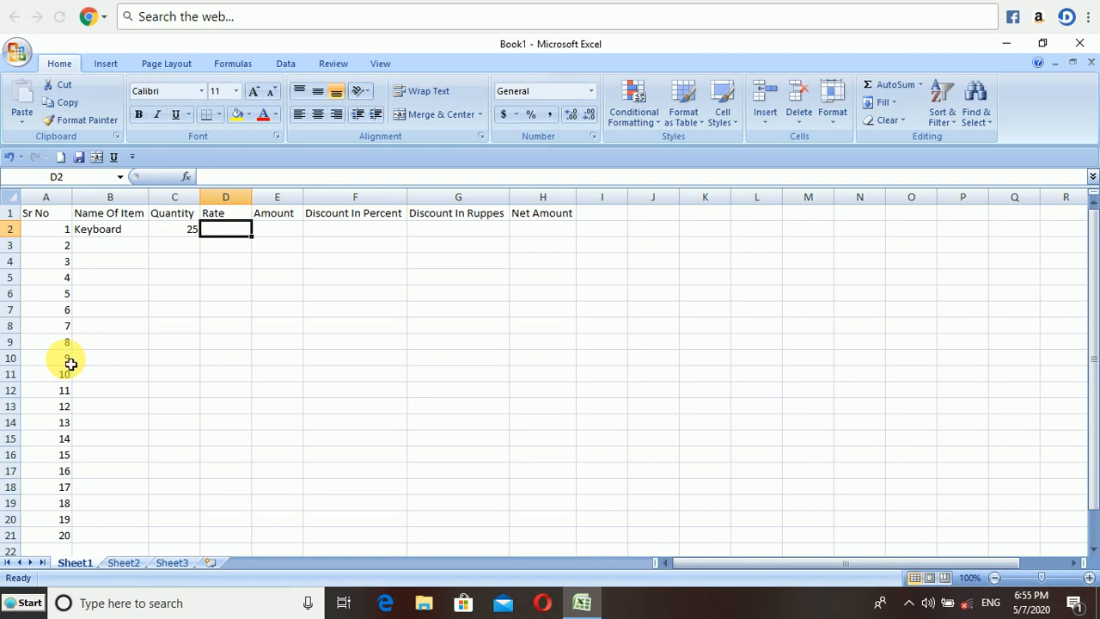
{"action": "type", "text": "350"}
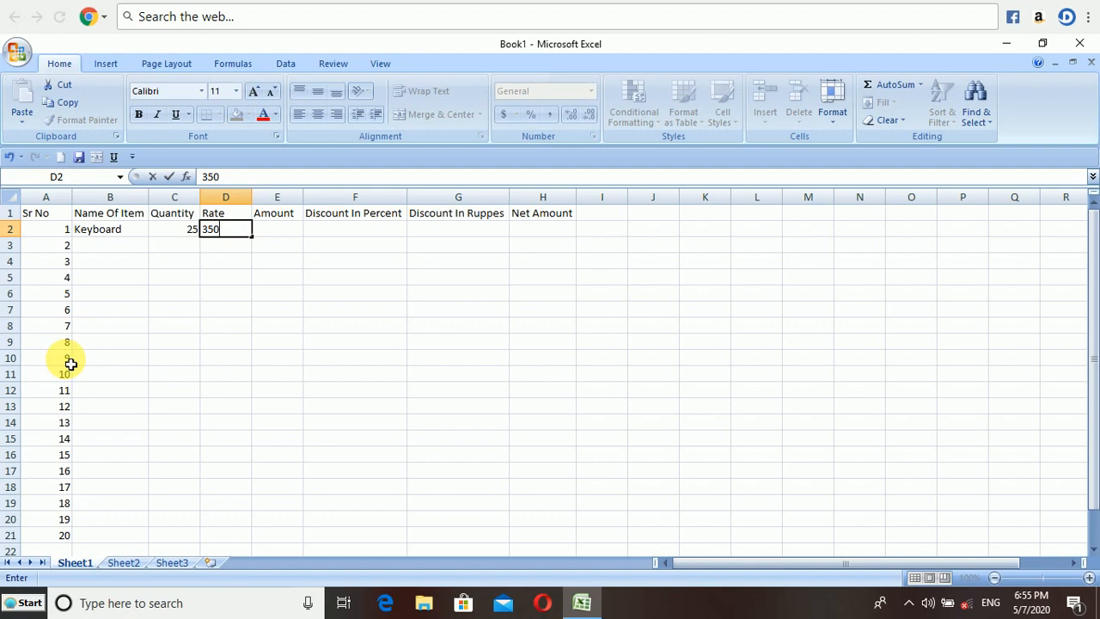
{"action": "key", "text": "Tab"}
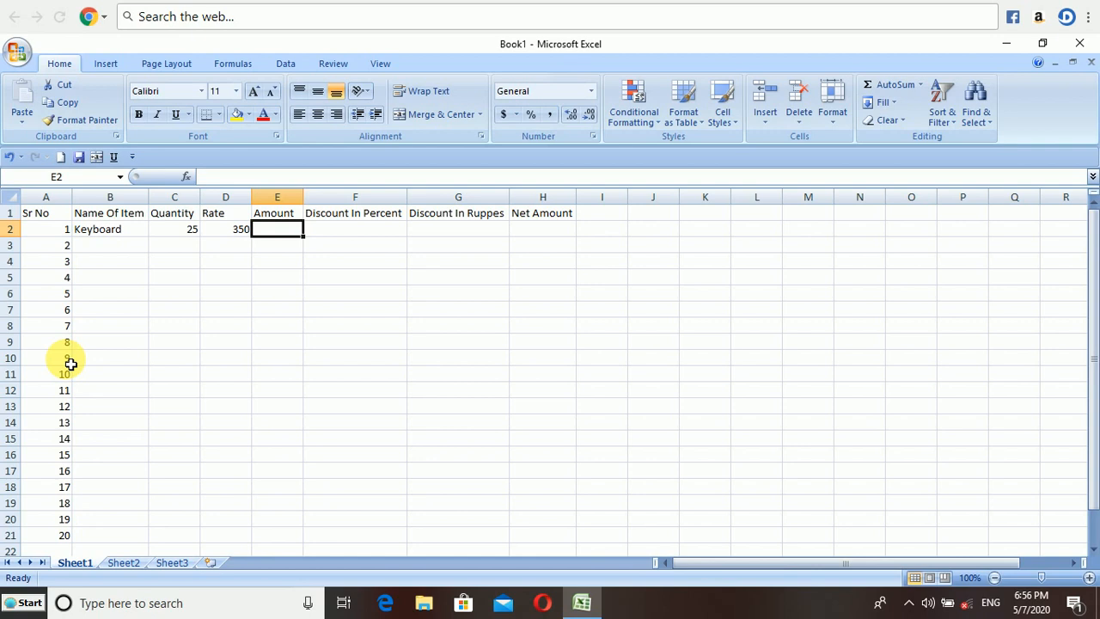
Calculate the row 2 Amount with the formula =c2*d2.
{"action": "type", "text": "="}
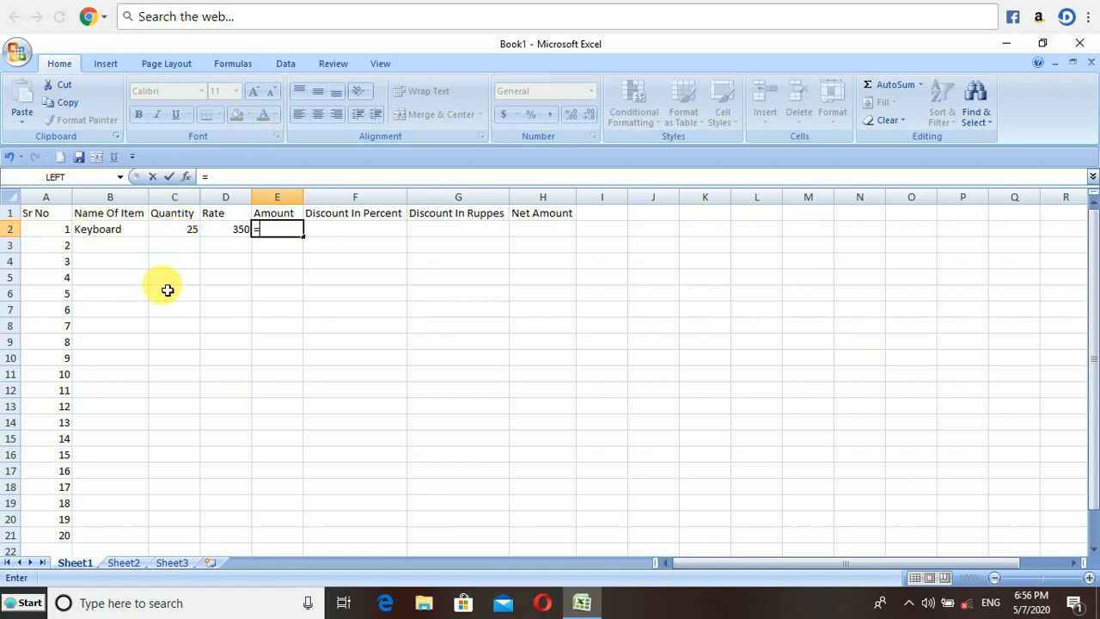
{"action": "type", "text": "c2"}
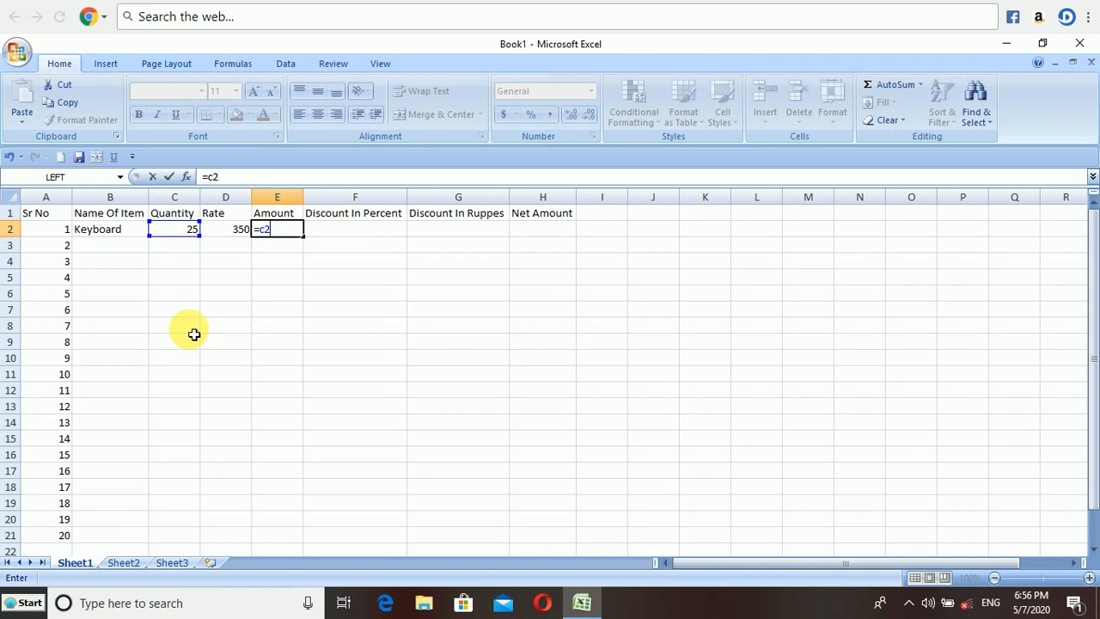
{"action": "type", "text": "*"}
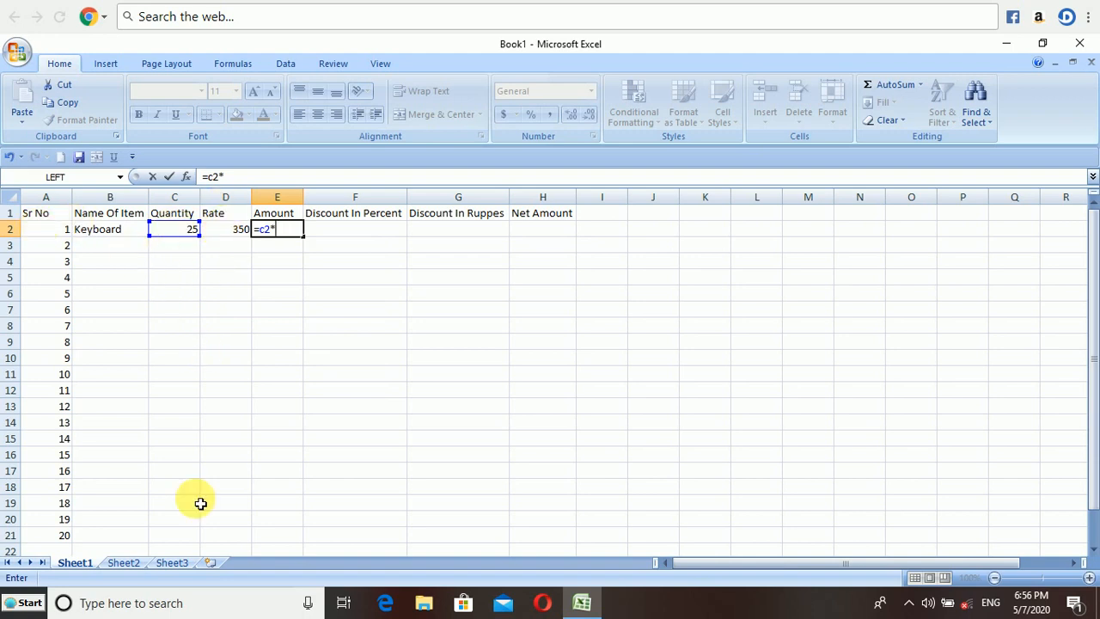
{"action": "type", "text": "d2"}
{"action": "key", "text": "Return"}
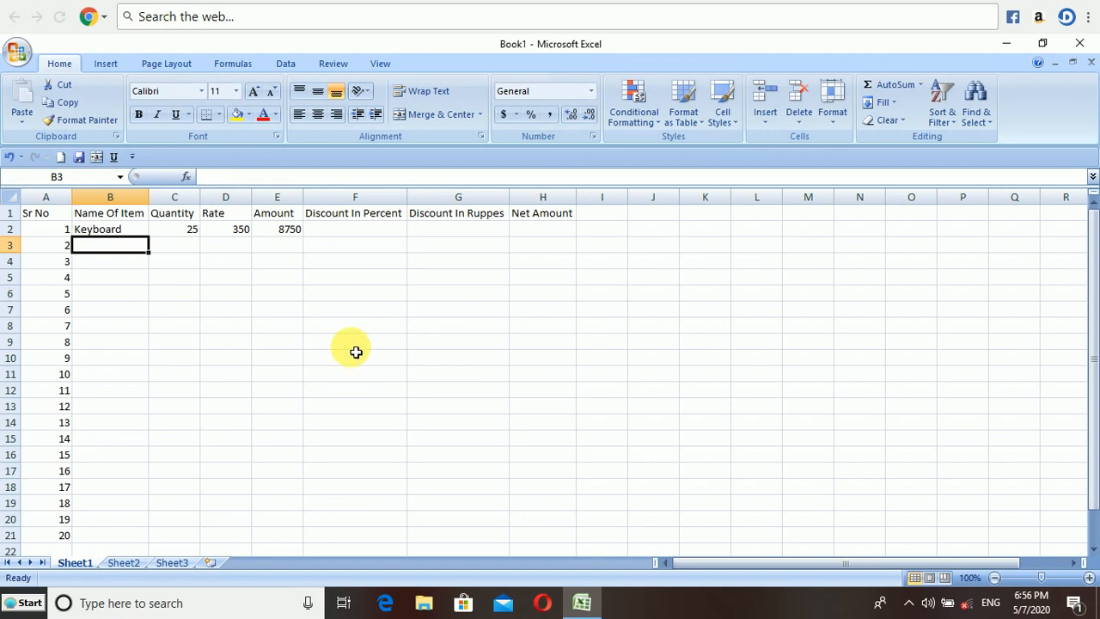
Start an IF formula in the row 2 Discount In Percent cell testing e2>=40000.
{"action": "left_click", "coordinate": [337, 230]}
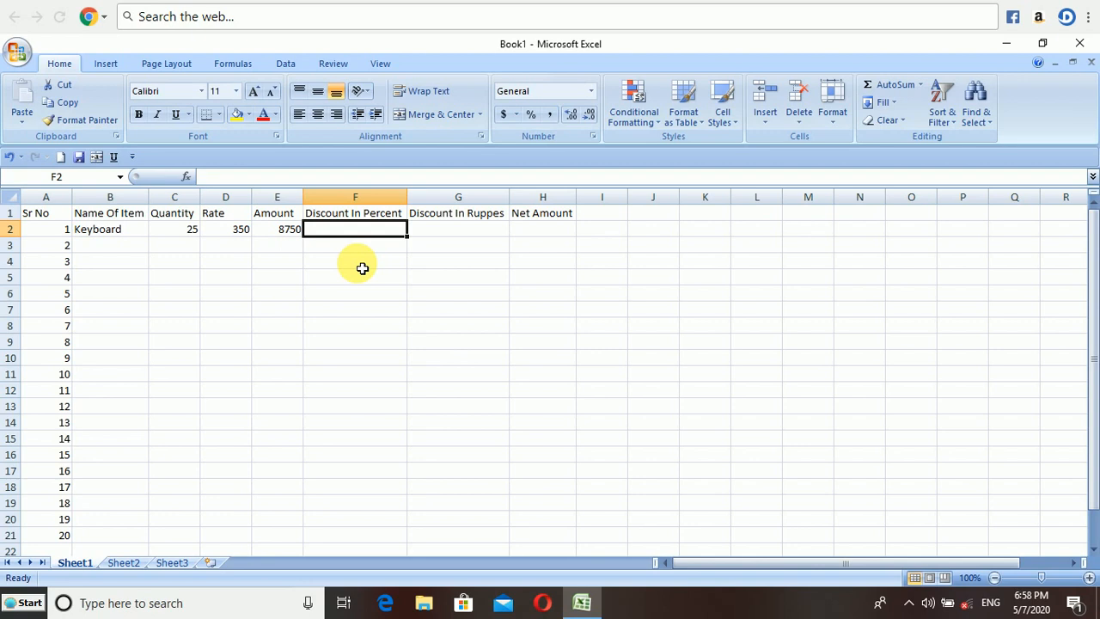
{"action": "type", "text": "="}
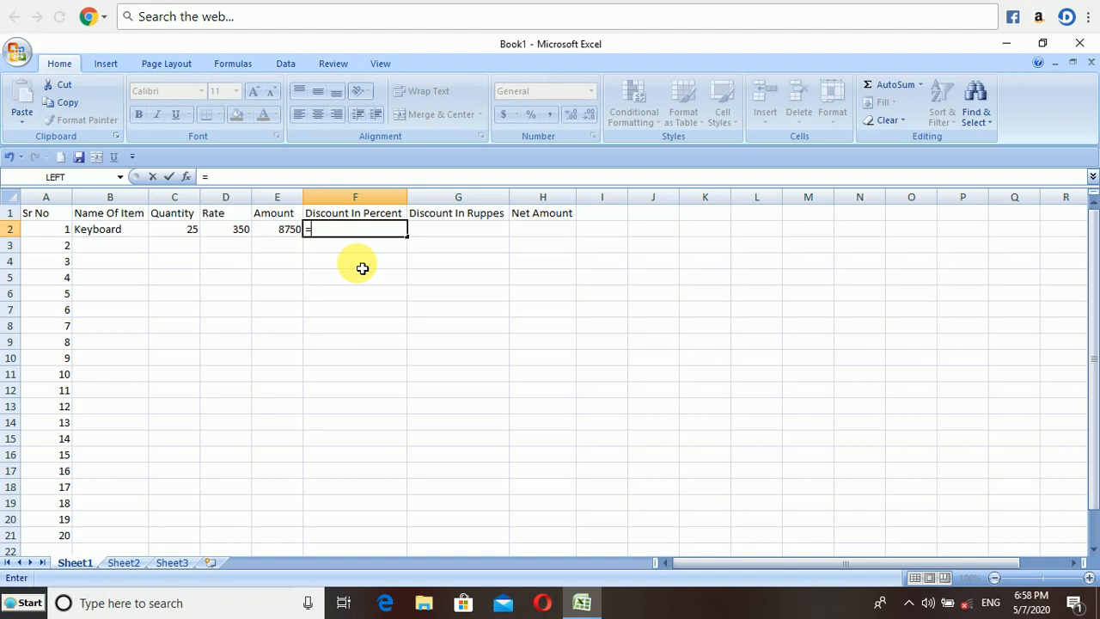
{"action": "type", "text": "i"}
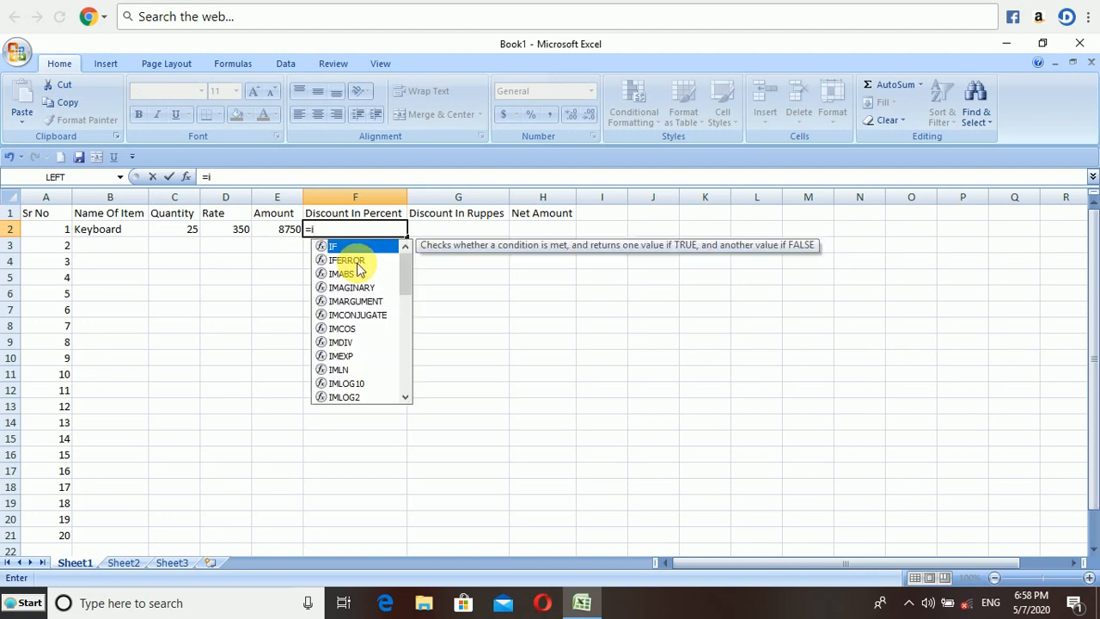
{"action": "type", "text": "f"}
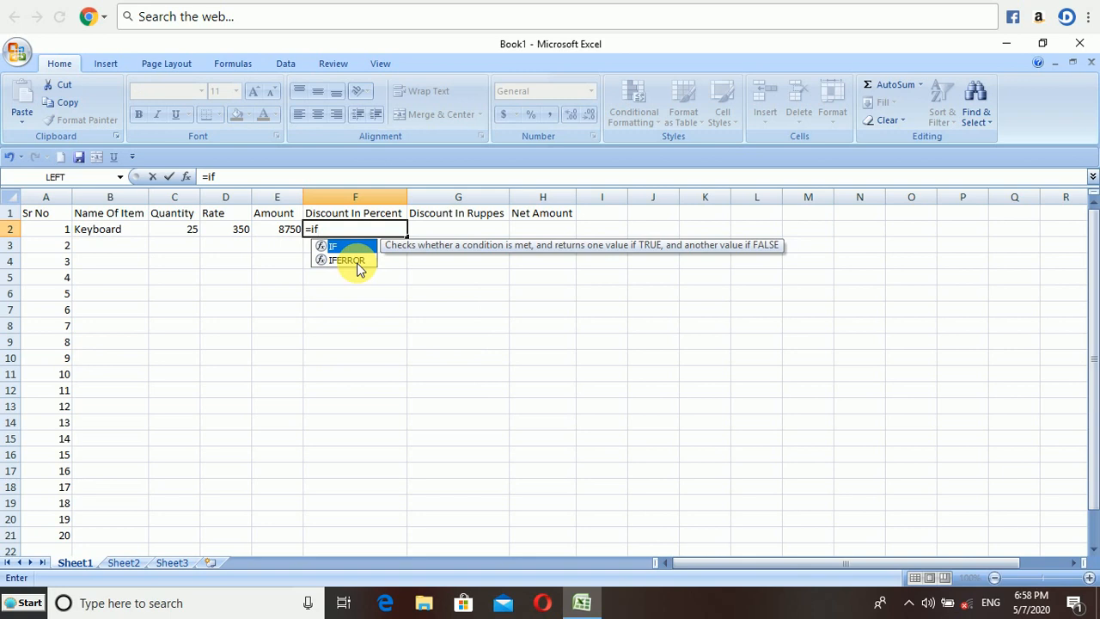
{"action": "type", "text": "("}
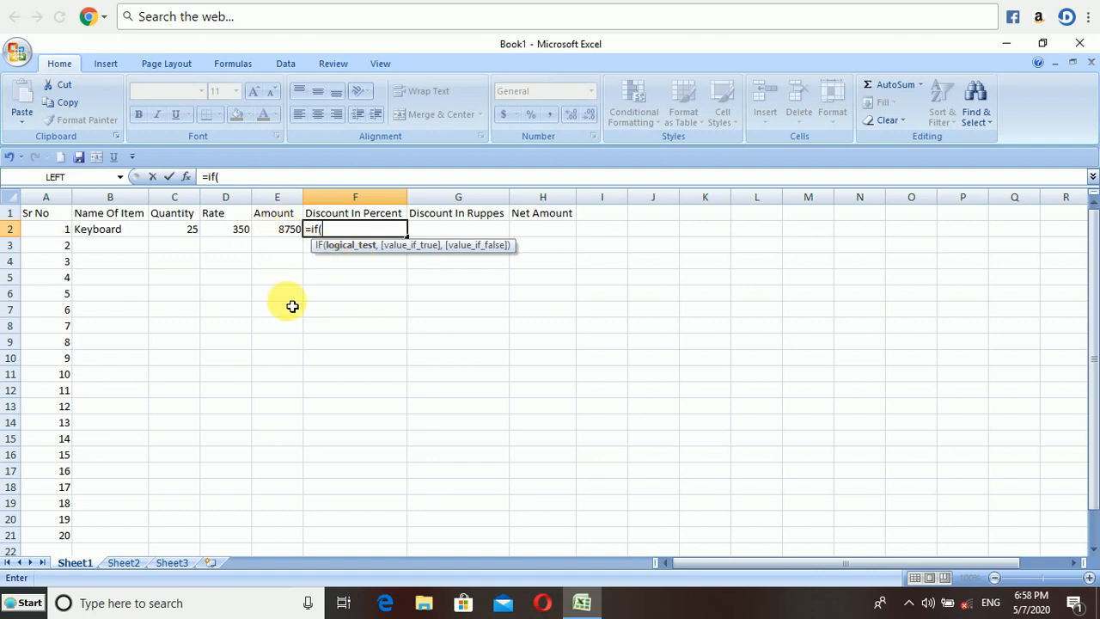
{"action": "type", "text": "e2"}
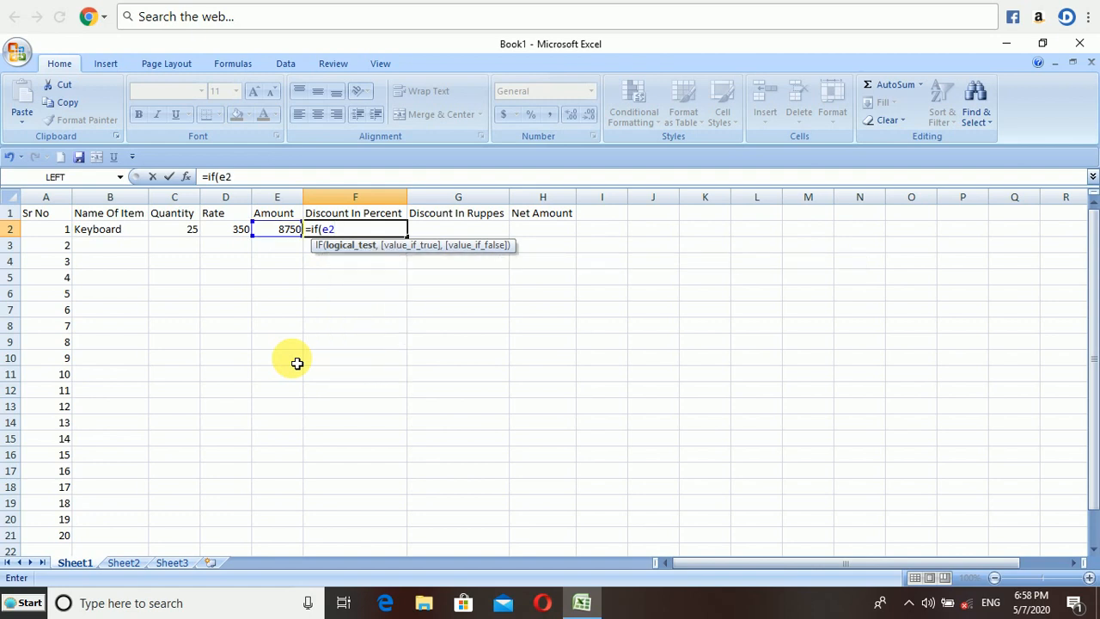
{"action": "type", "text": ">=40000,"}
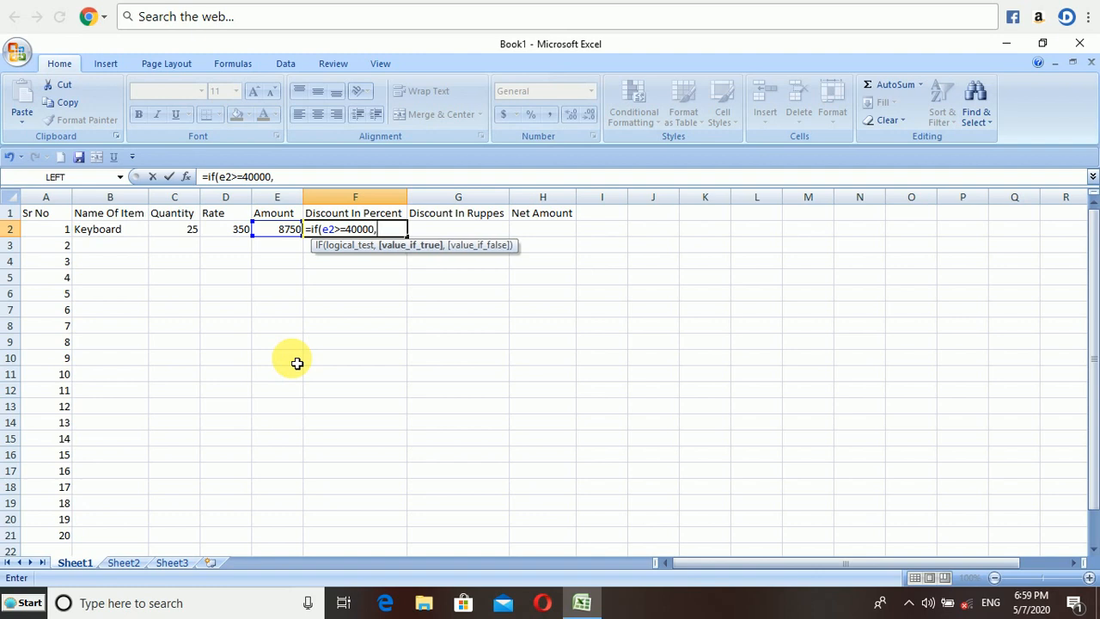
{"action": "type", "text": "@"}
Continue the formula with "5 and a nested IF returning "3" when e2>=20000.
{"action": "key", "text": "BackSpace"}
{"action": "type", "text": "\""}
{"action": "type", "text": "5,if(e2>="}
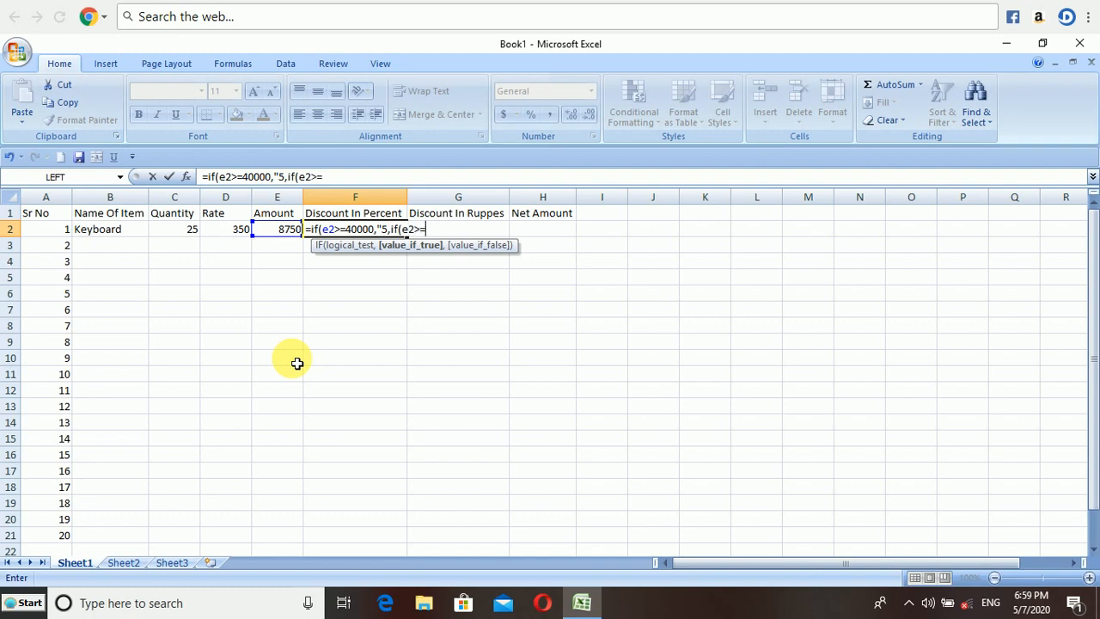
{"action": "type", "text": "20000,\"3\","}
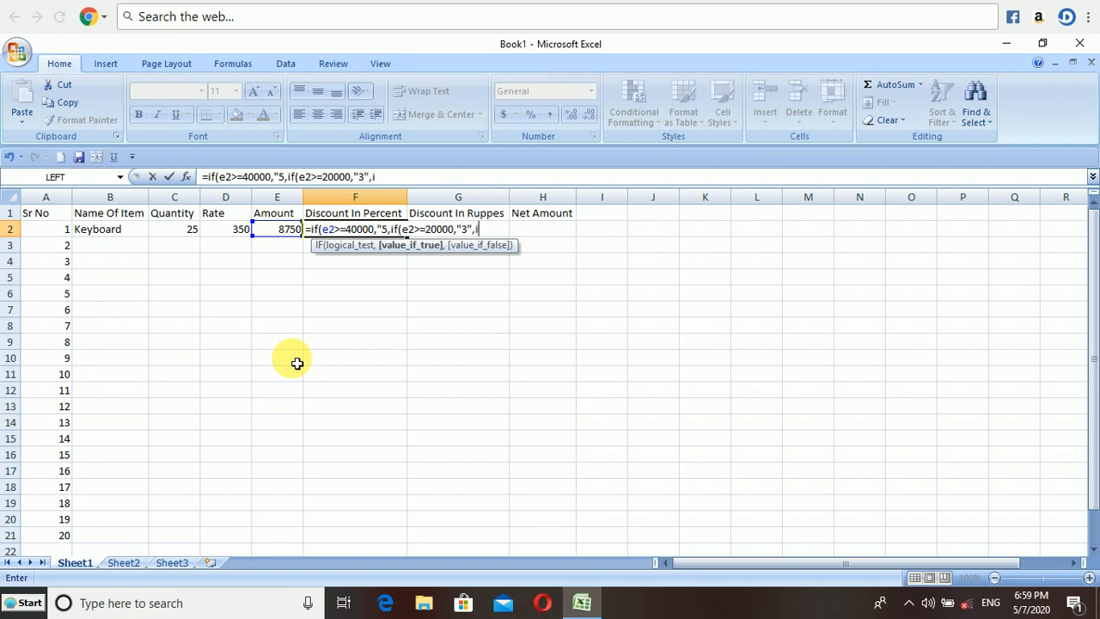
{"action": "type", "text": "if(i2>=10000"}
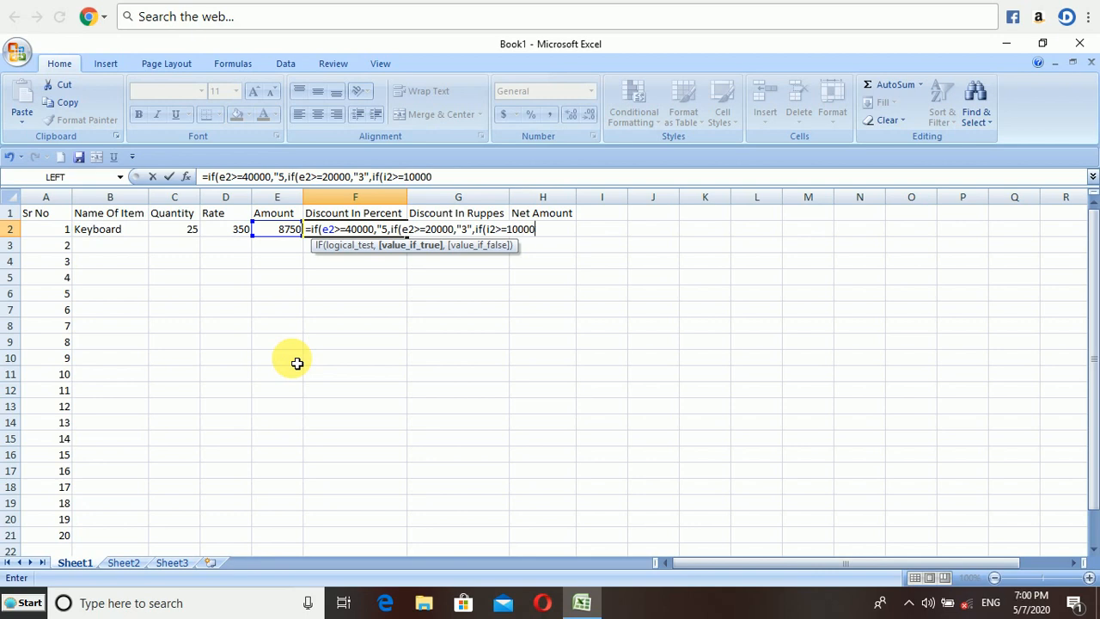
{"action": "type", "text": ",\"2\",if("}
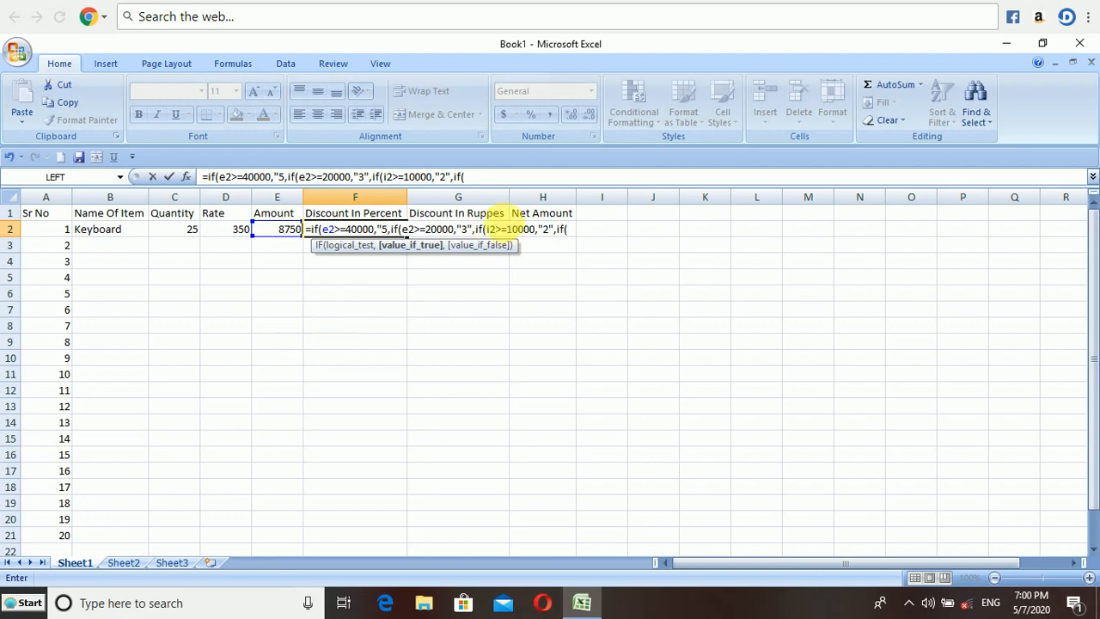
Try to change the third IF's i2 reference to e2 and dismiss the formula error alert.
{"action": "left_click", "coordinate": [495, 229]}
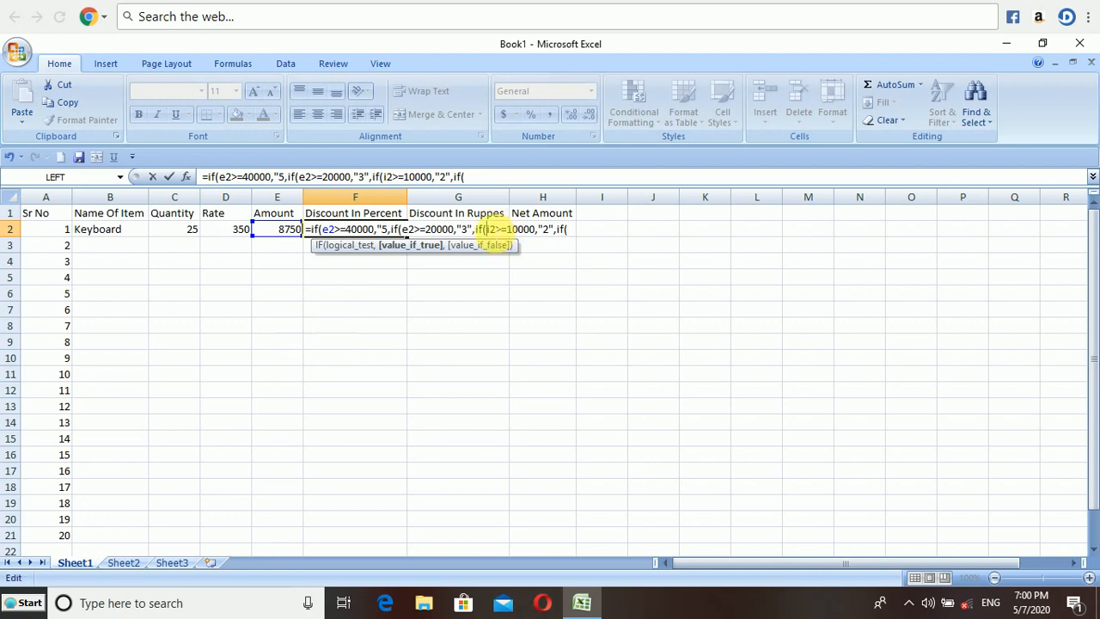
{"action": "key", "text": "BackSpace"}
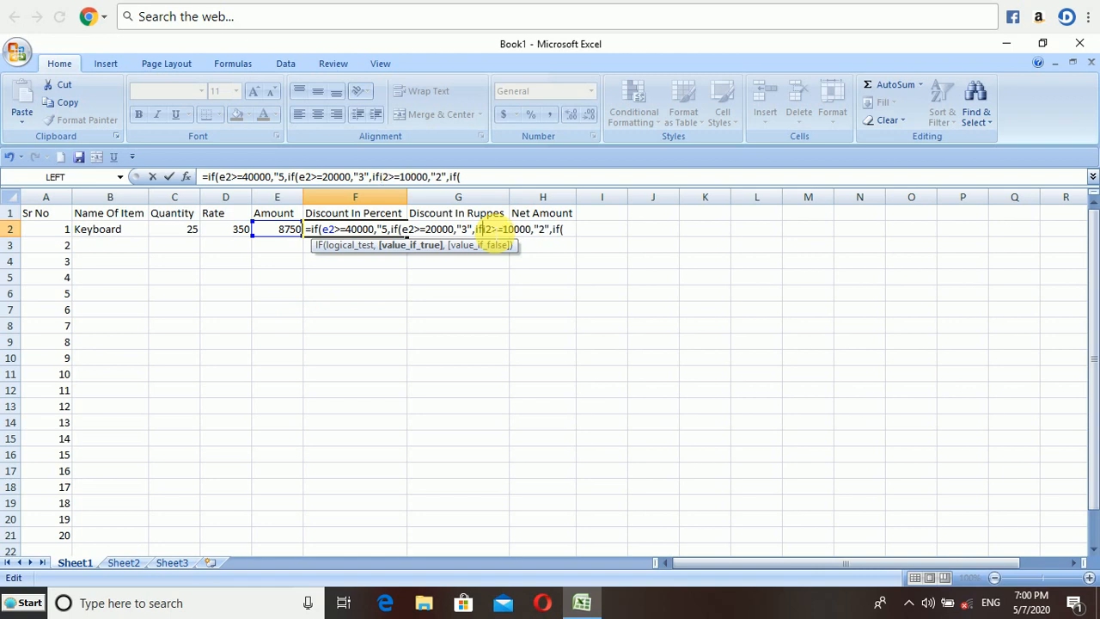
{"action": "type", "text": "e"}
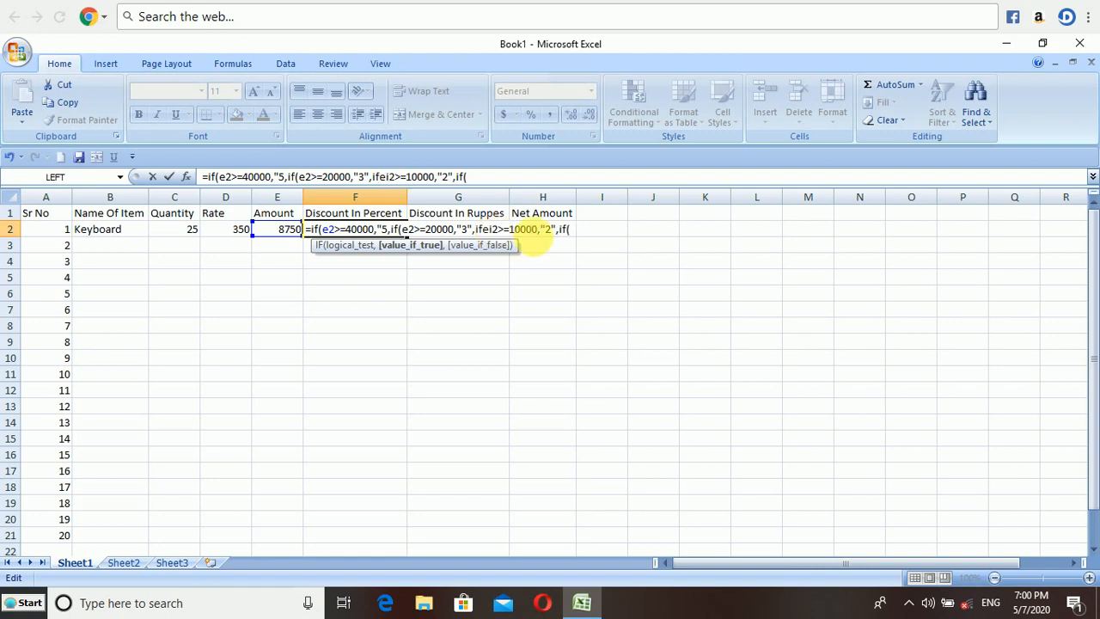
{"action": "left_click", "coordinate": [577, 231]}
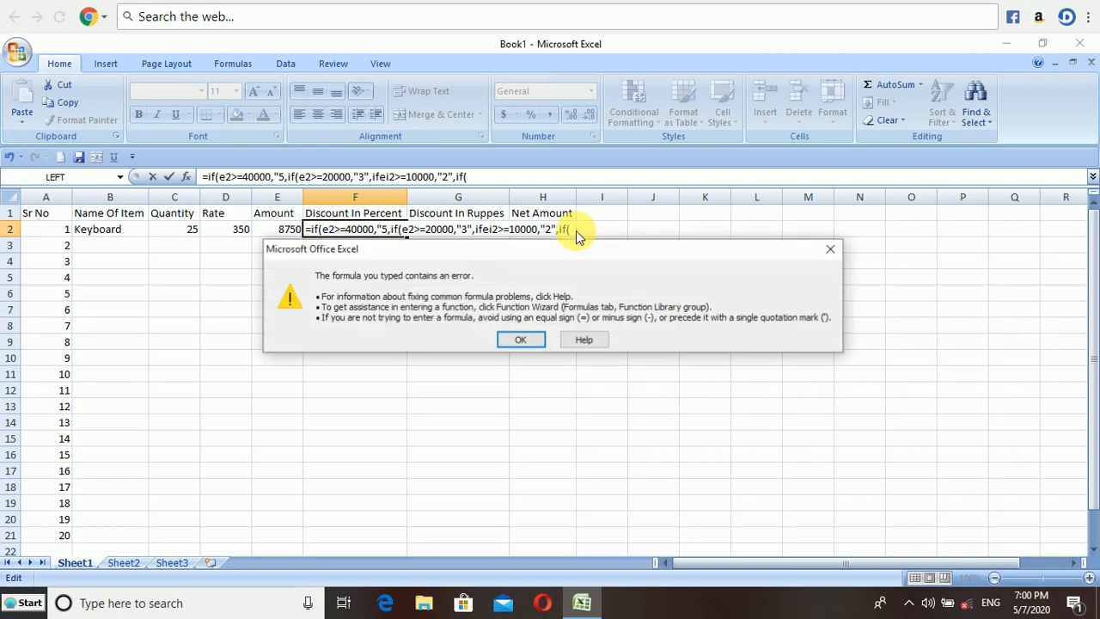
{"action": "left_click", "coordinate": [832, 250]}
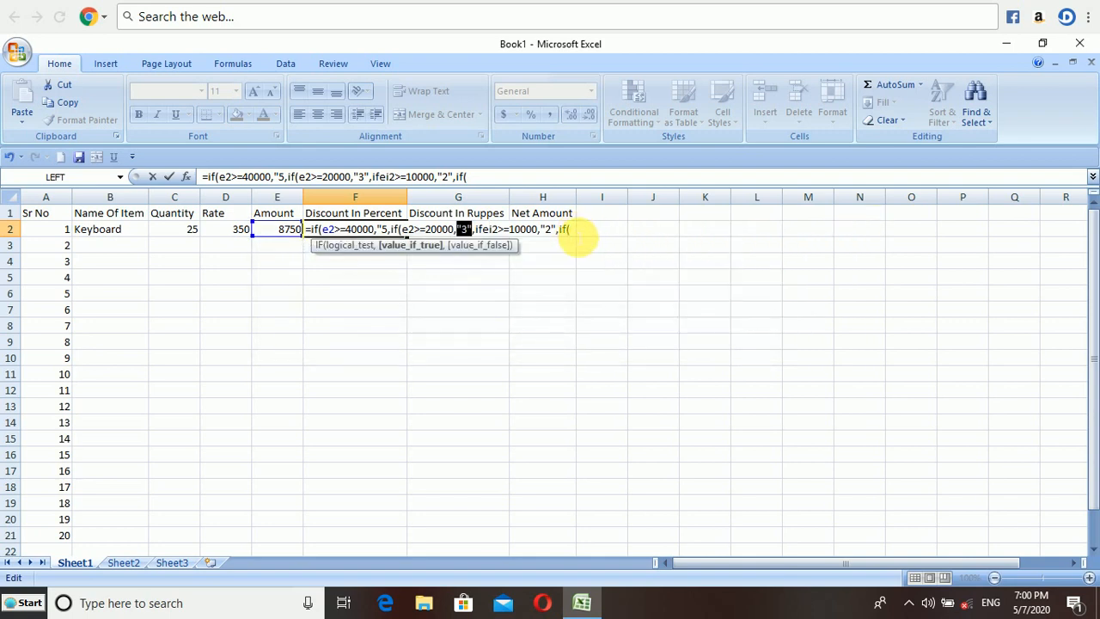
Add the last nested IF returning "1" when e2<10000.
{"action": "left_click", "coordinate": [576, 231]}
{"action": "type", "text": "e2"}
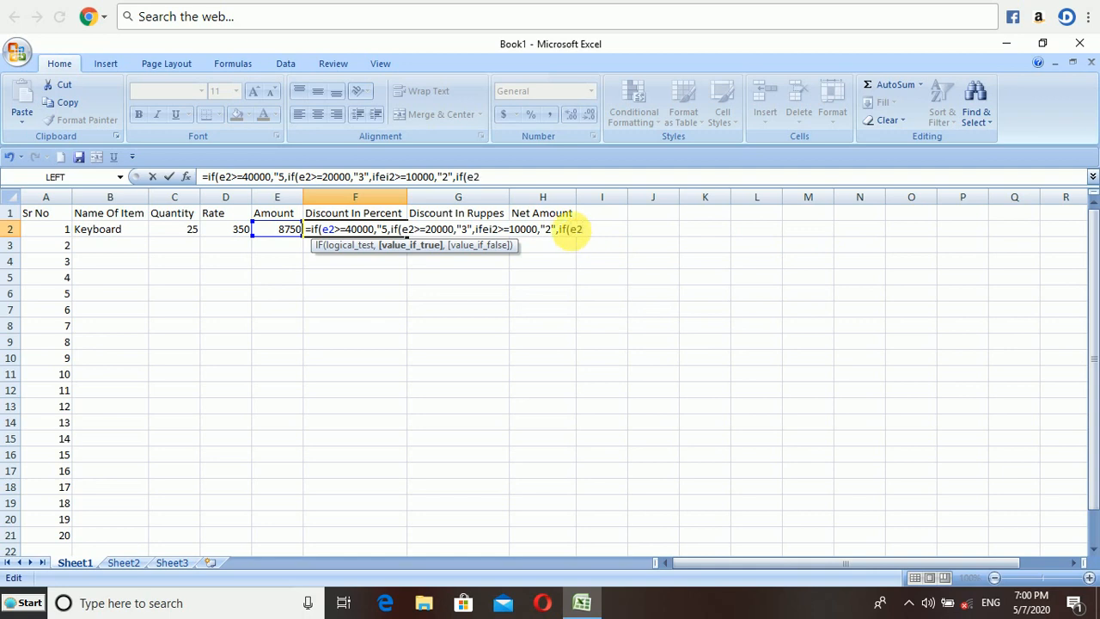
{"action": "type", "text": ">"}
{"action": "key", "text": "BackSpace"}
{"action": "type", "text": "<"}
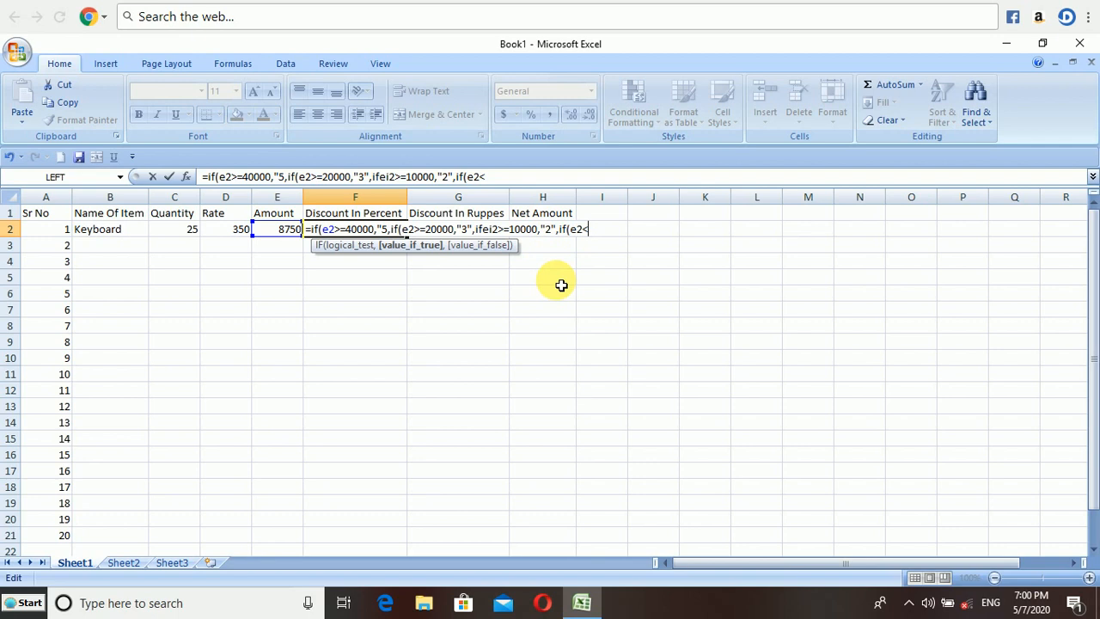
{"action": "type", "text": "10000,\"1\""}
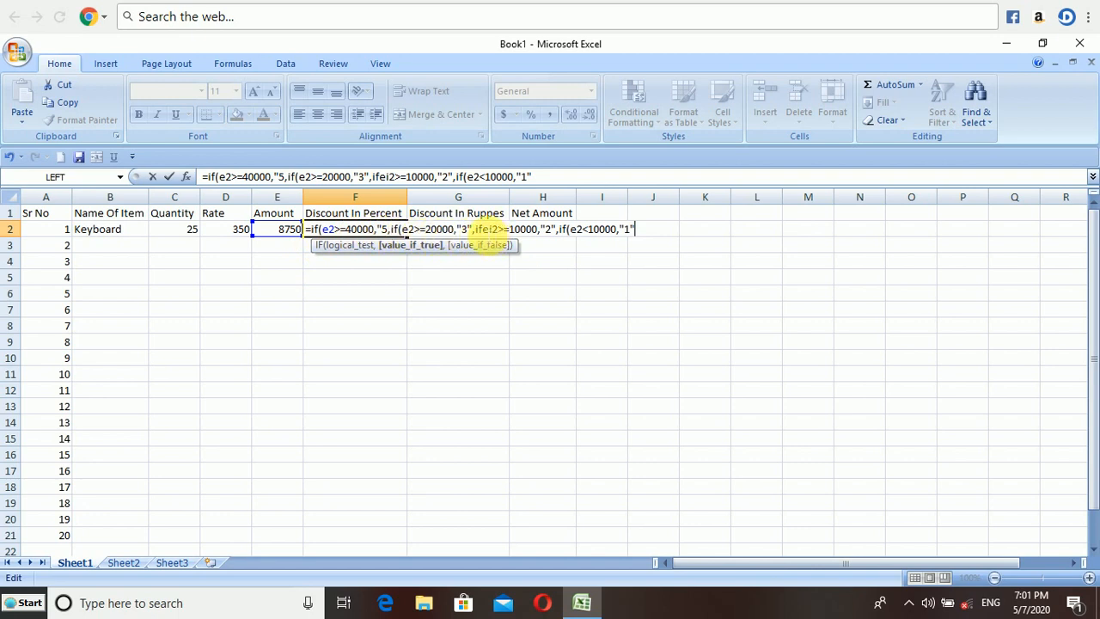
Correct the third IF to test e2>=10000, close all the parentheses and enter the nested IF formula in F2.
{"action": "left_click", "coordinate": [483, 229]}
{"action": "type", "text": "("}
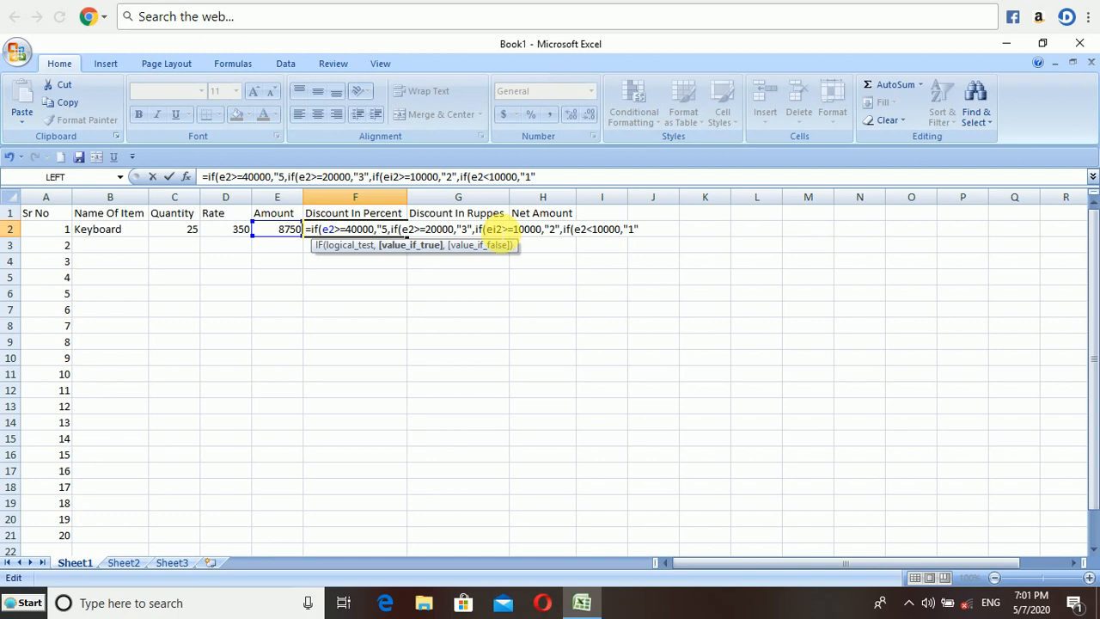
{"action": "key", "text": "Delete"}
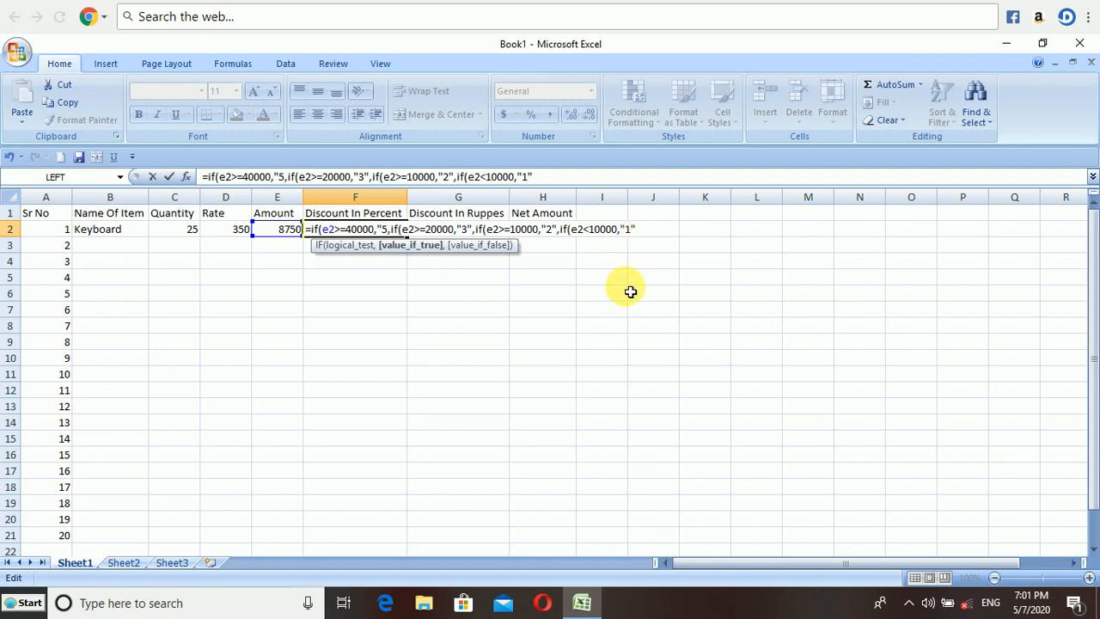
{"action": "type", "text": "))))"}
{"action": "key", "text": "Return"}
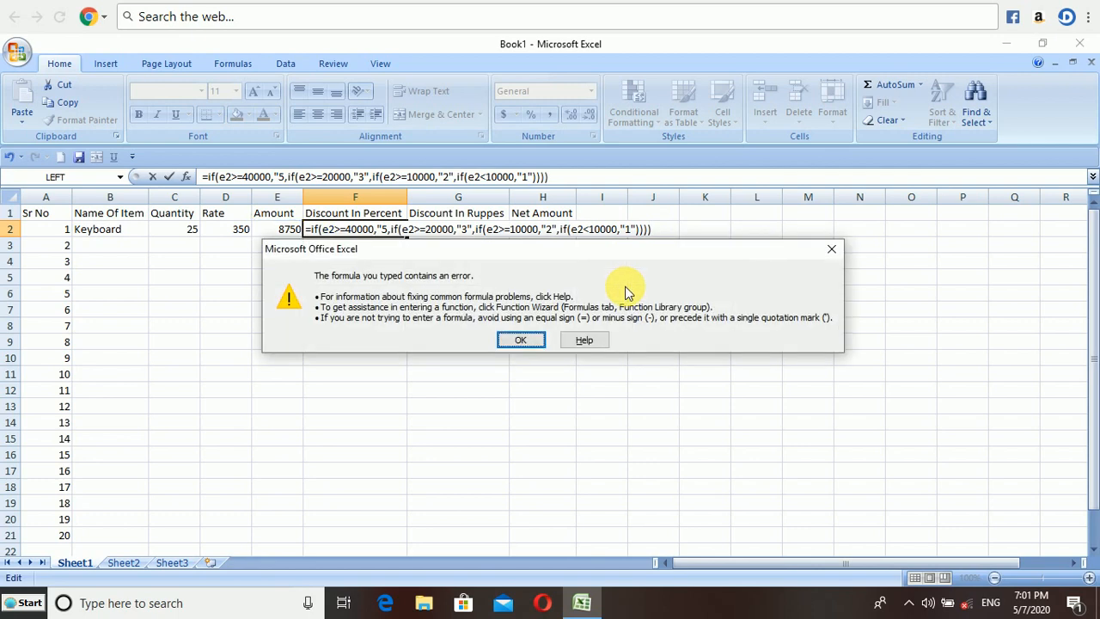
{"action": "left_click", "coordinate": [513, 342]}
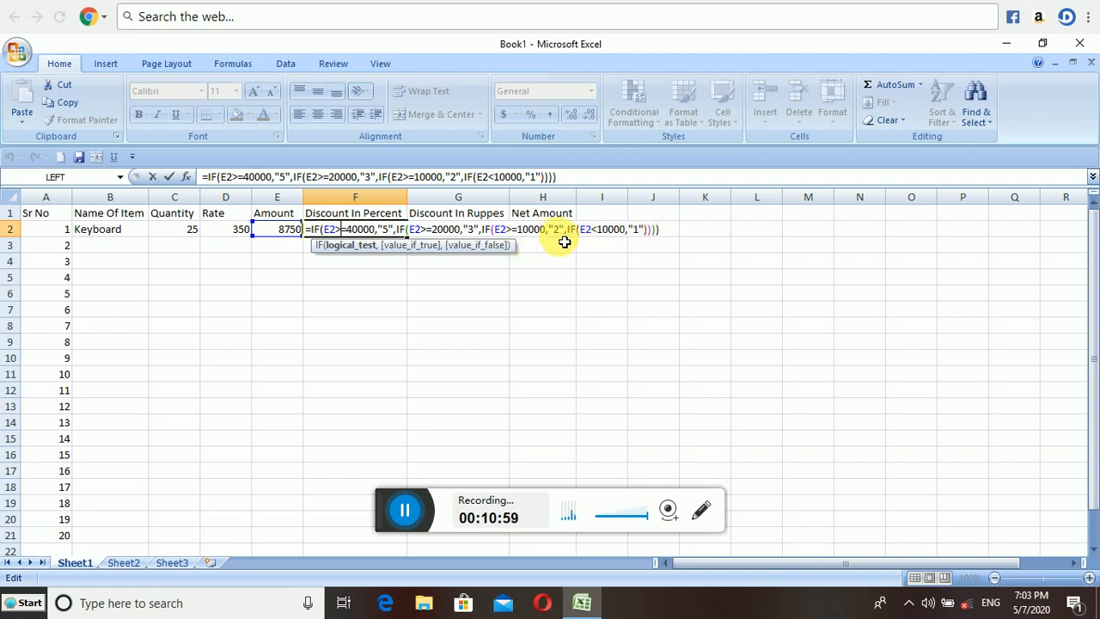
{"action": "key", "text": "Return"}
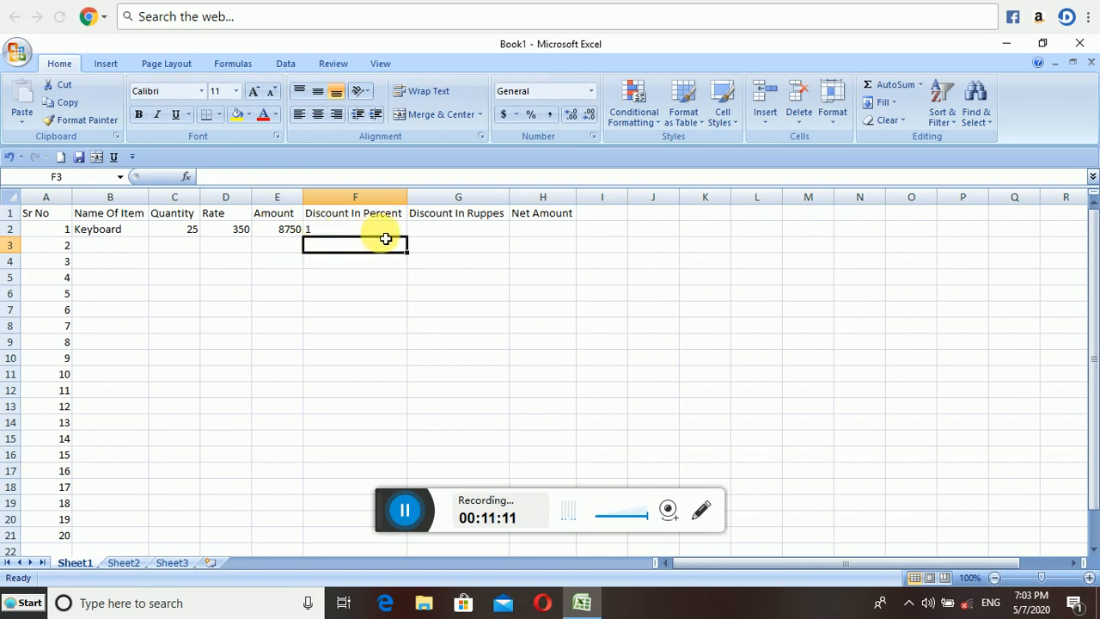
Calculate the row 2 Discount In Ruppes with the formula =E2*F2/100.
{"action": "left_click", "coordinate": [441, 237]}
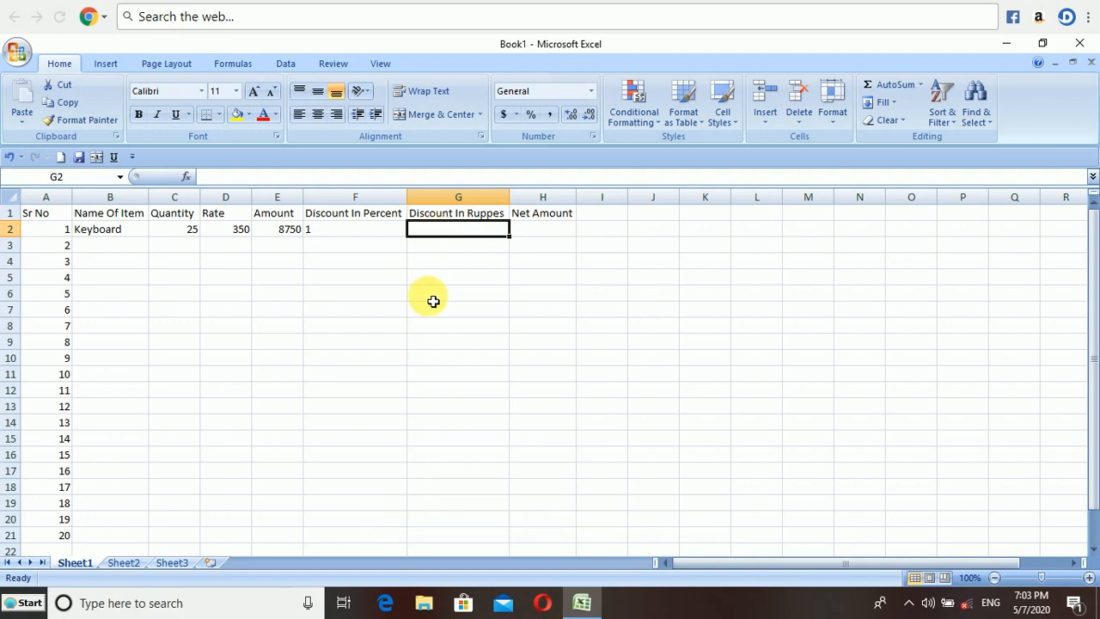
{"action": "type", "text": "="}
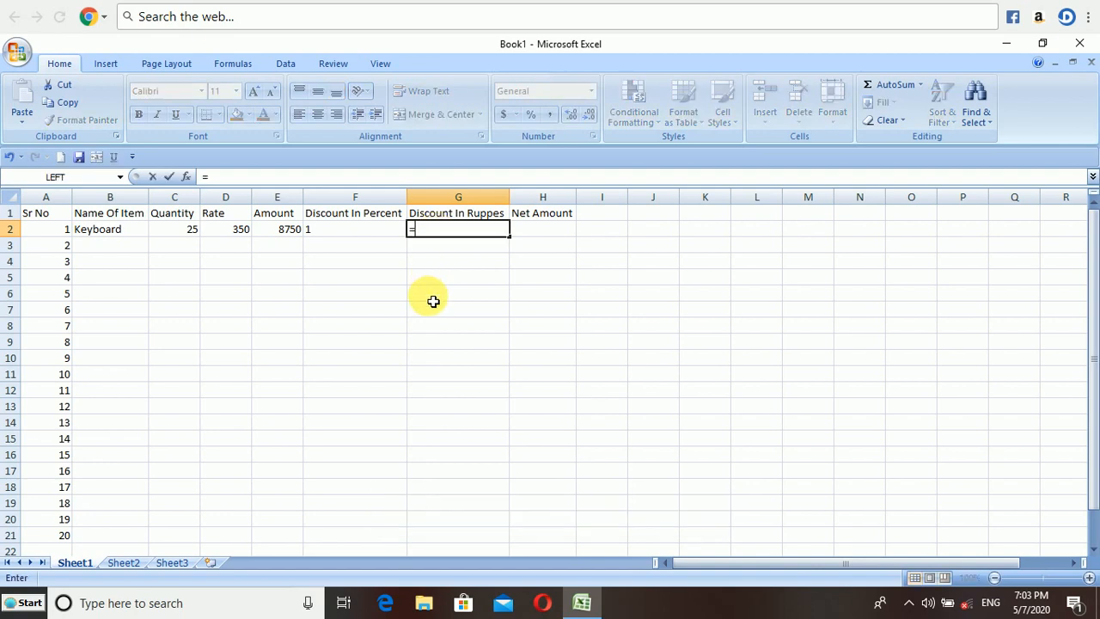
{"action": "left_click", "coordinate": [288, 233]}
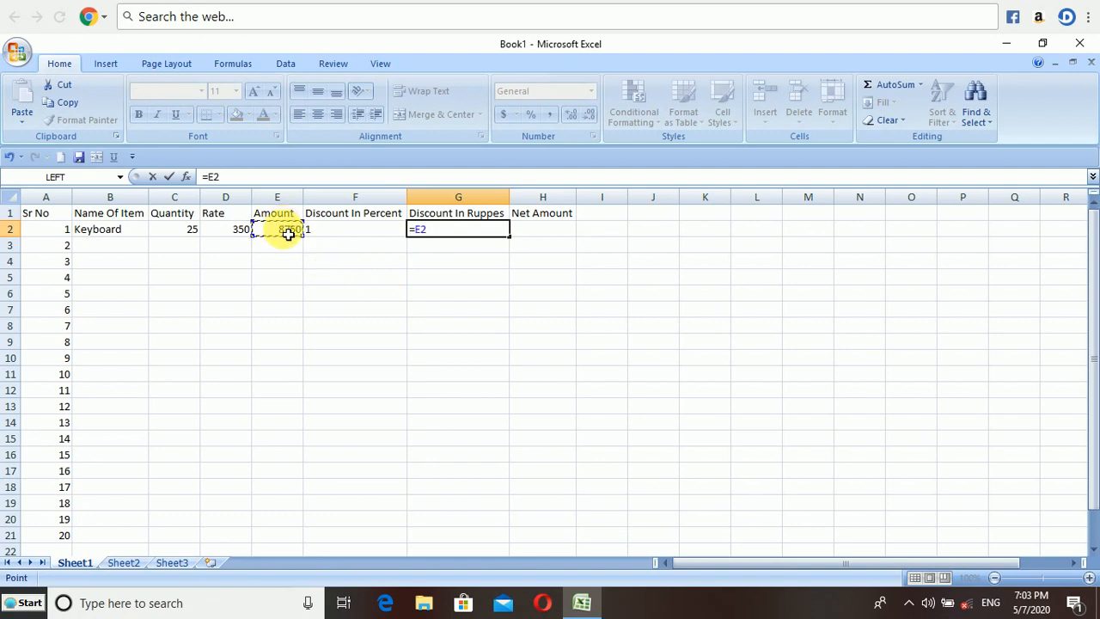
{"action": "type", "text": "*"}
{"action": "left_click", "coordinate": [334, 238]}
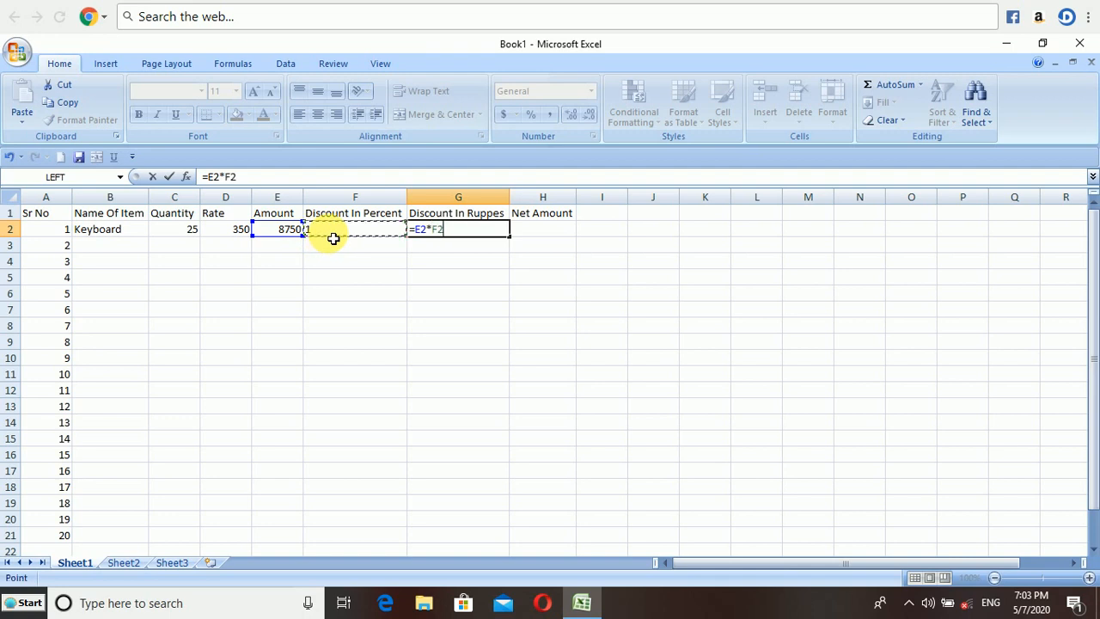
{"action": "type", "text": "/1"}
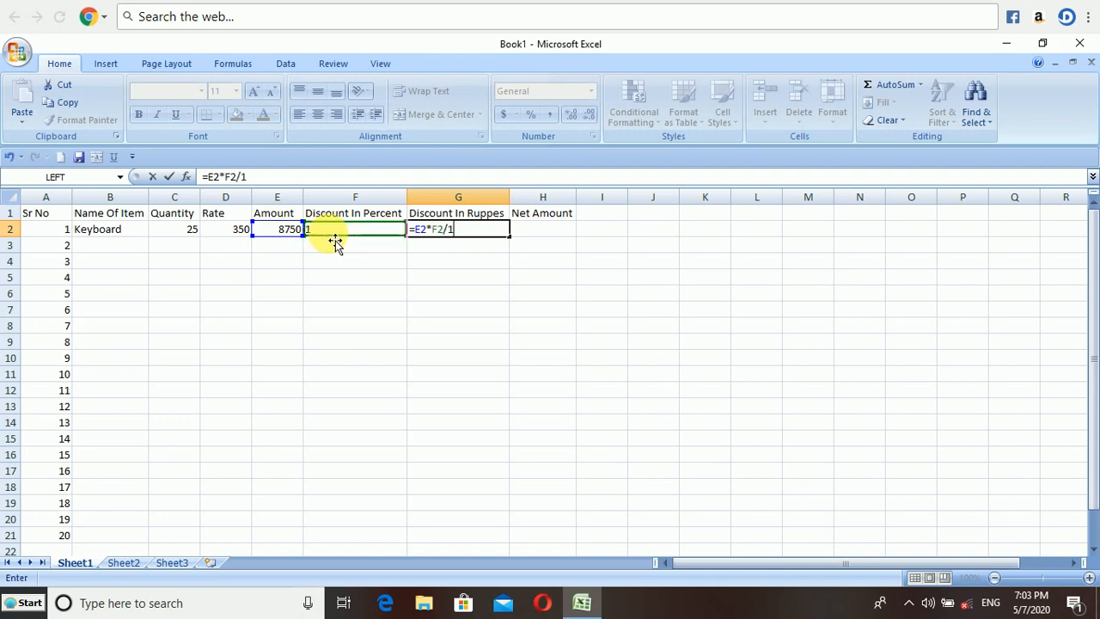
{"action": "type", "text": "00"}
{"action": "key", "text": "Return"}
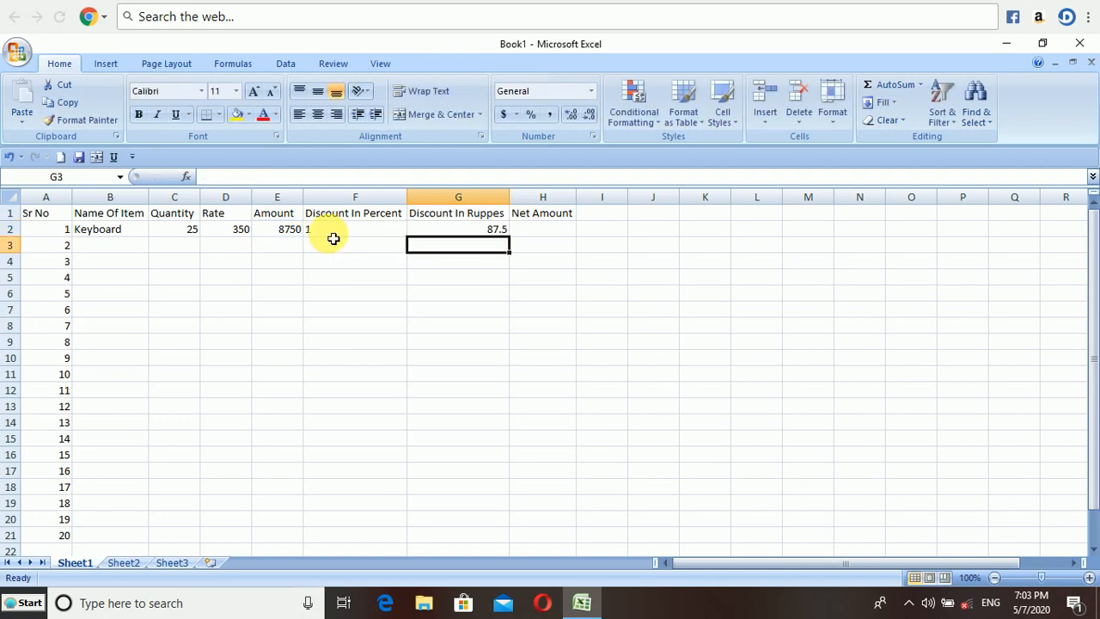
Calculate the row 2 Net Amount with the formula =E2-G2.
{"action": "left_click", "coordinate": [461, 230]}
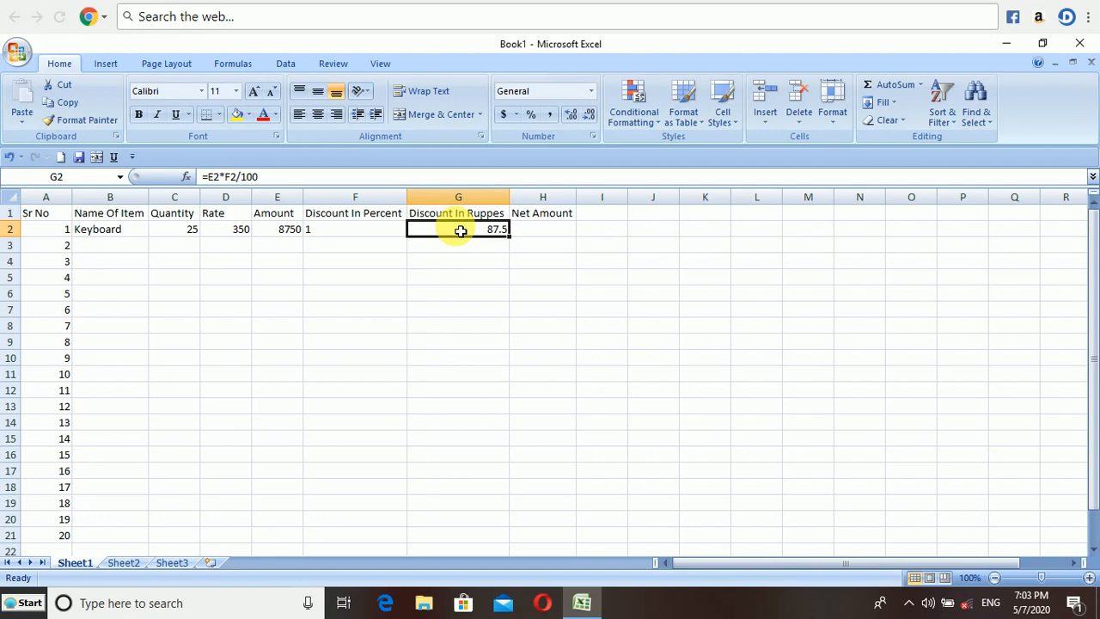
{"action": "left_click", "coordinate": [537, 230]}
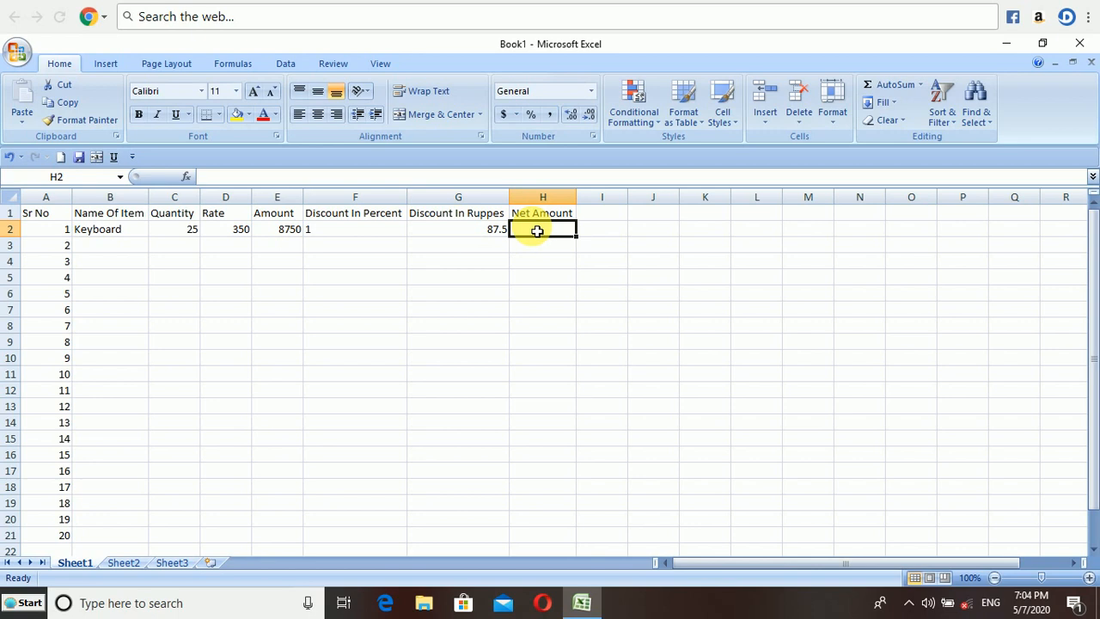
{"action": "type", "text": "="}
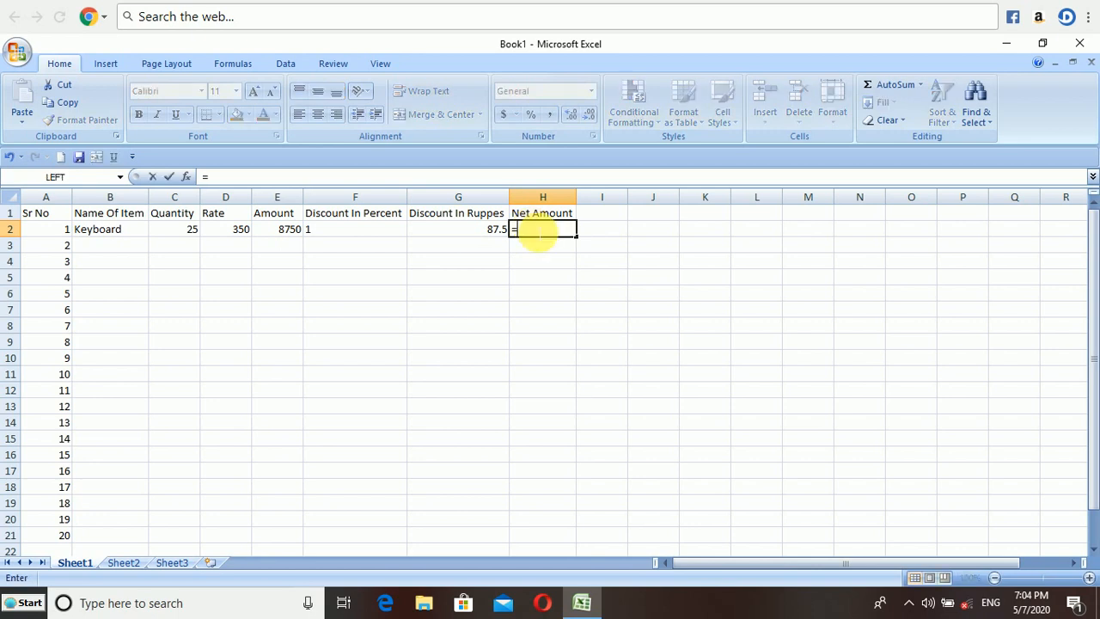
{"action": "left_click", "coordinate": [298, 231]}
{"action": "type", "text": "-"}
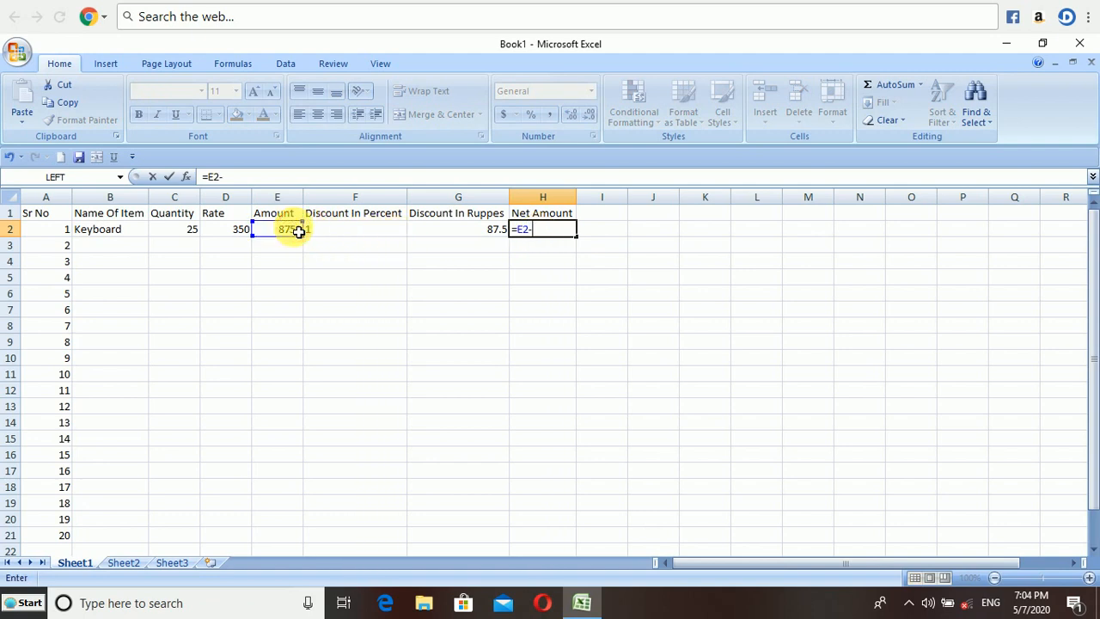
{"action": "left_click", "coordinate": [430, 230]}
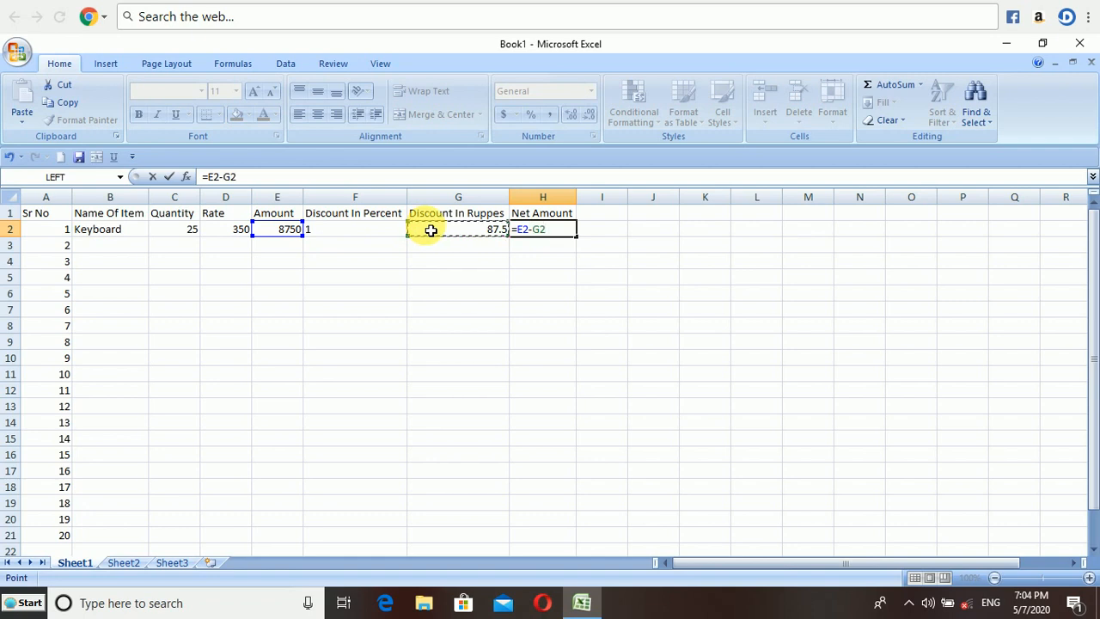
{"action": "key", "text": "Return"}
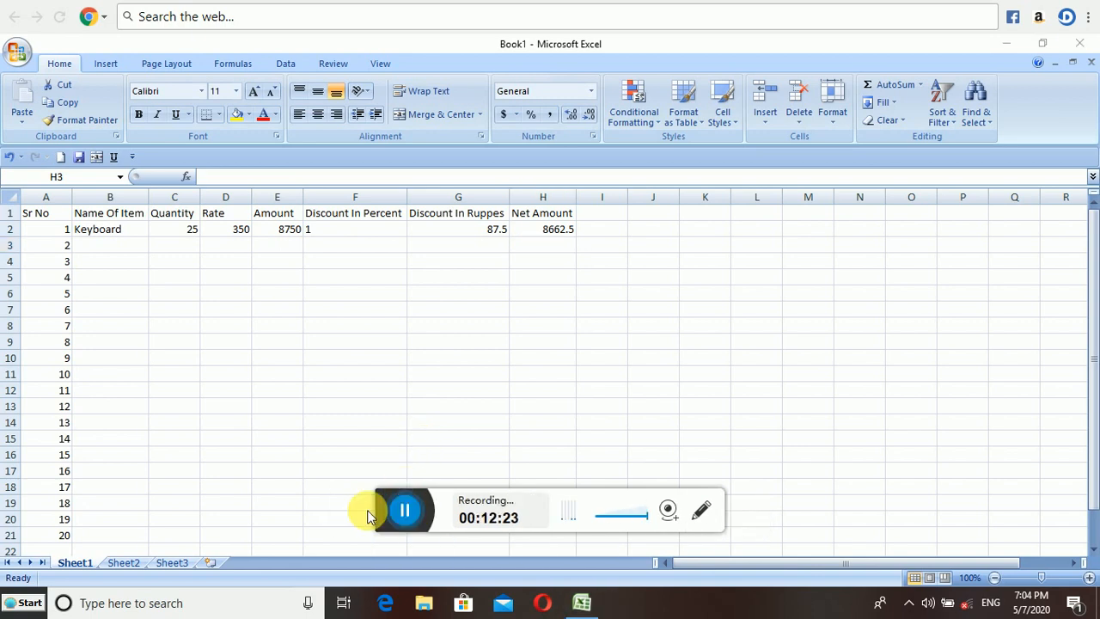
Fill the Amount formula down from row 2 to row 11.
{"action": "left_click", "coordinate": [400, 514]}
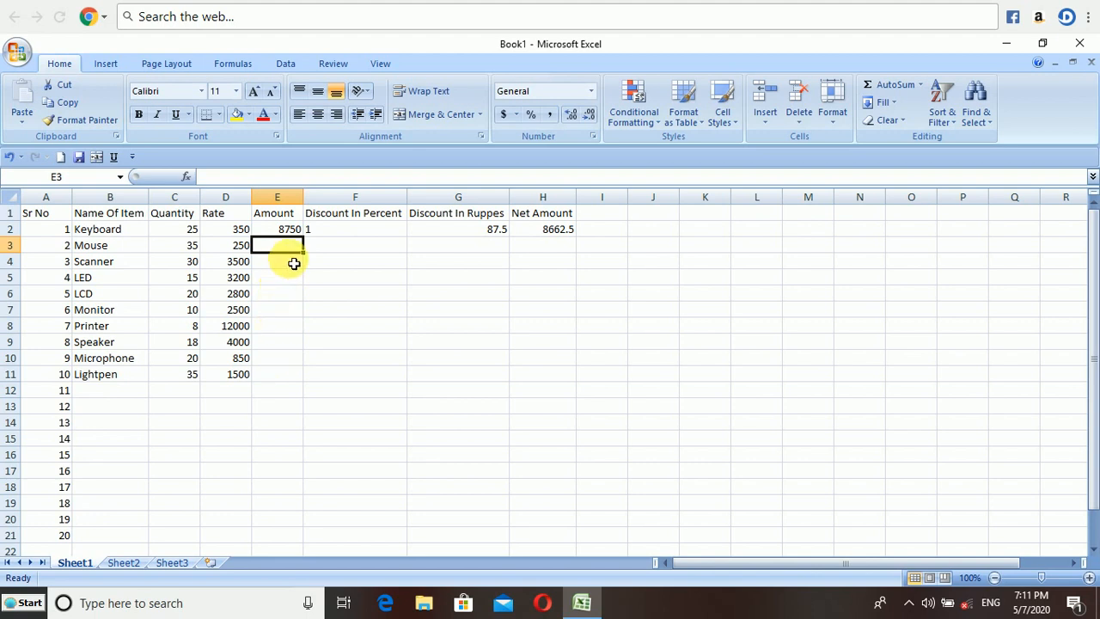
{"action": "left_click", "coordinate": [292, 231]}
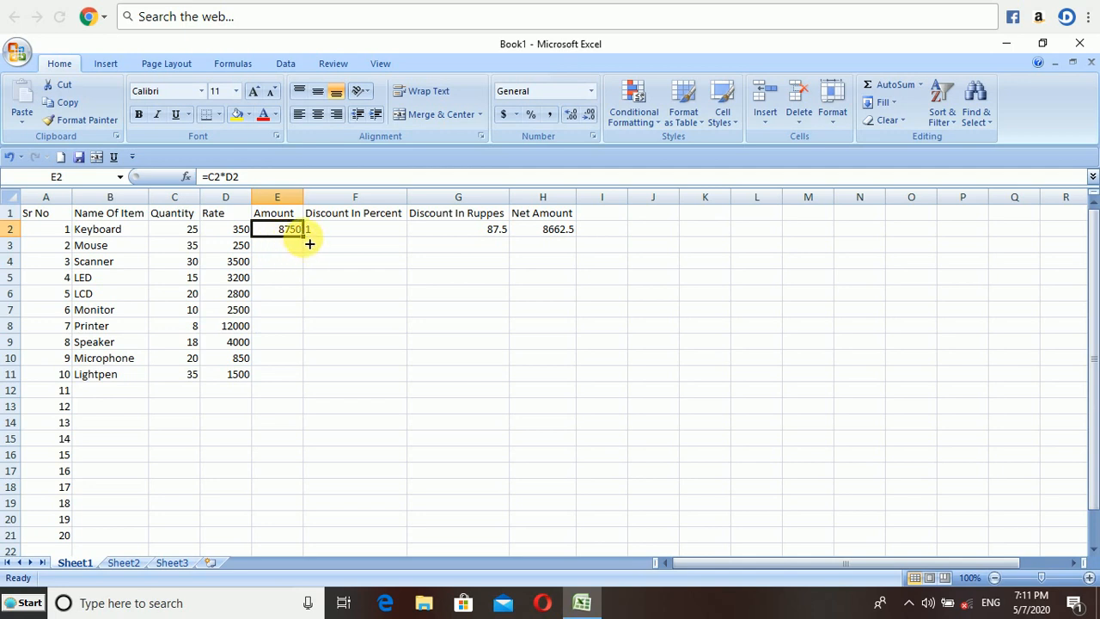
{"action": "left_click_drag", "start_coordinate": [309, 244], "coordinate": [305, 383]}
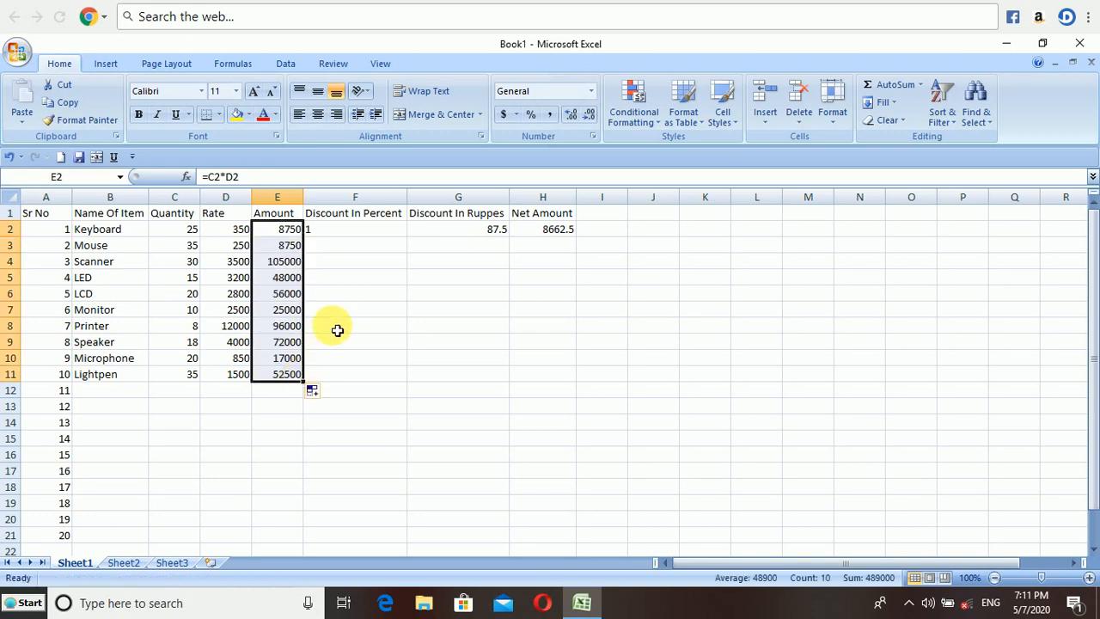
Fill the Discount In Percent formula down from row 2 to row 11.
{"action": "left_click", "coordinate": [353, 229]}
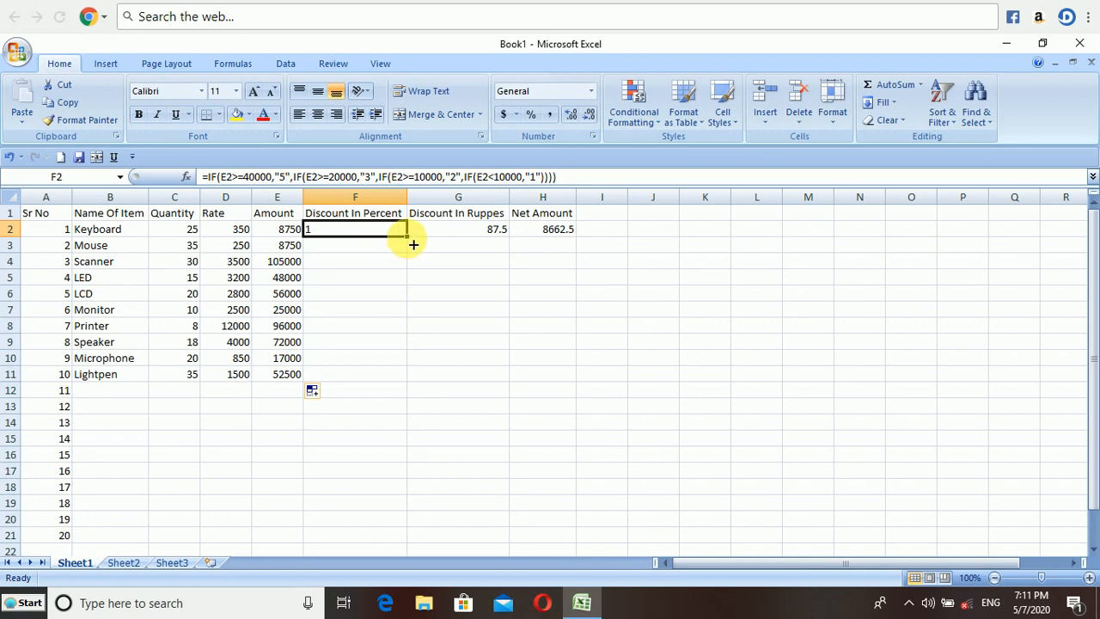
{"action": "left_click_drag", "start_coordinate": [414, 244], "coordinate": [407, 385]}
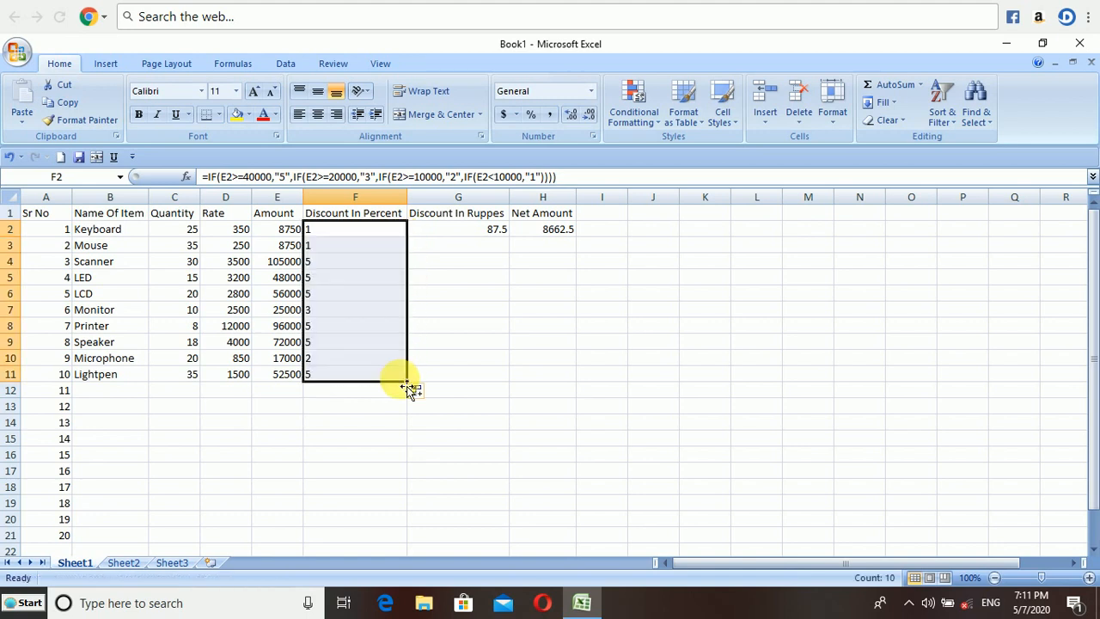
{"action": "left_click", "coordinate": [377, 324]}
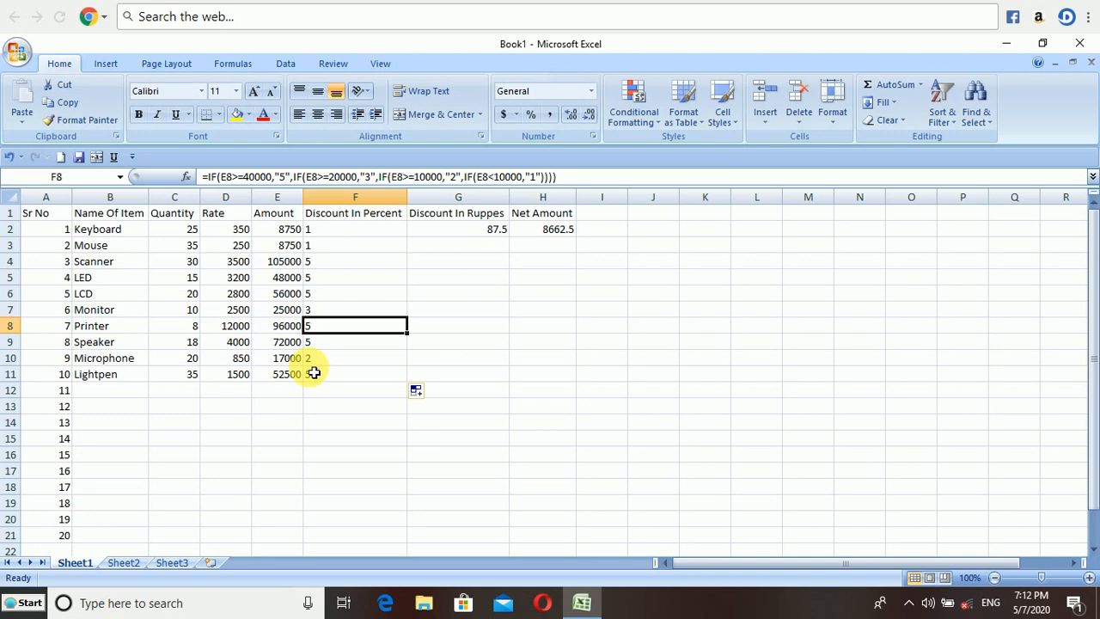
Fill the Discount In Ruppes formula down from row 2 to row 11.
{"action": "left_click", "coordinate": [479, 238]}
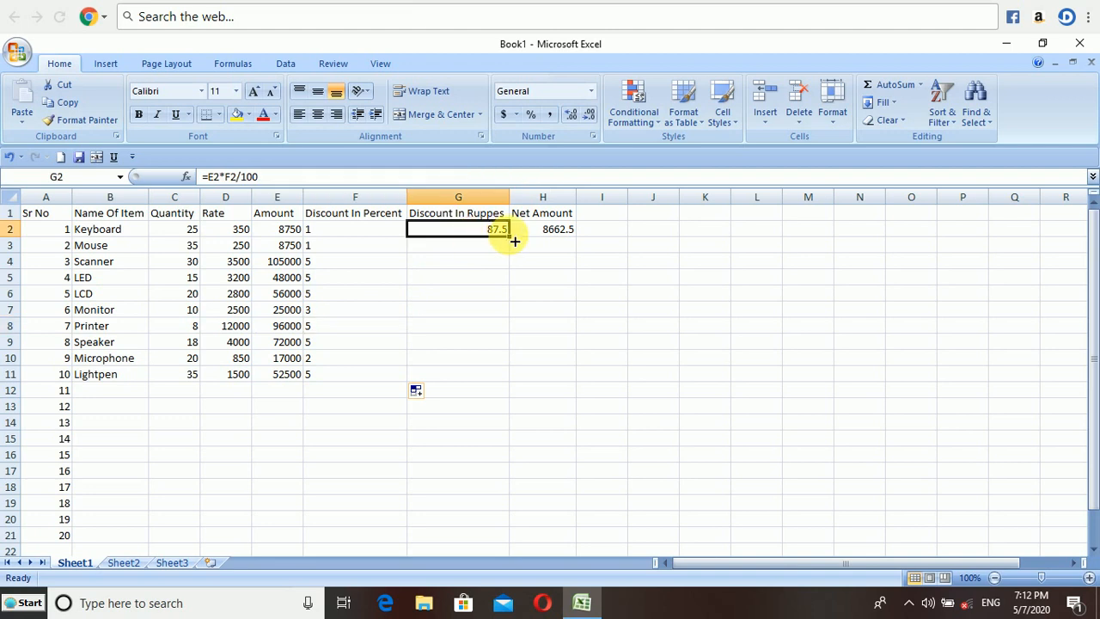
{"action": "left_click_drag", "start_coordinate": [514, 241], "coordinate": [515, 381]}
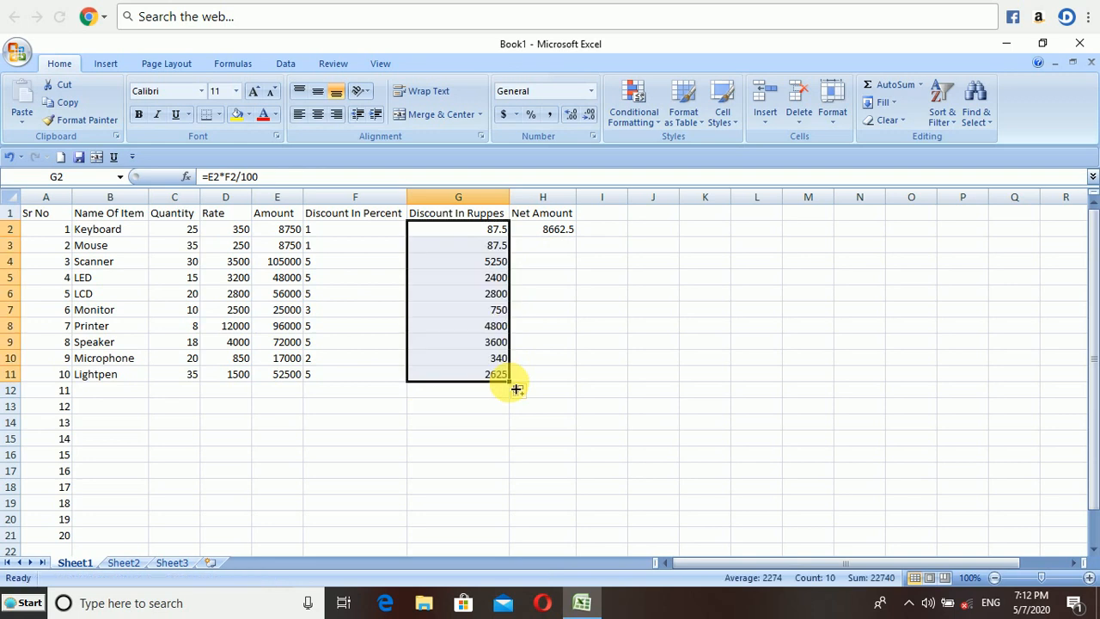
{"action": "left_click", "coordinate": [559, 250]}
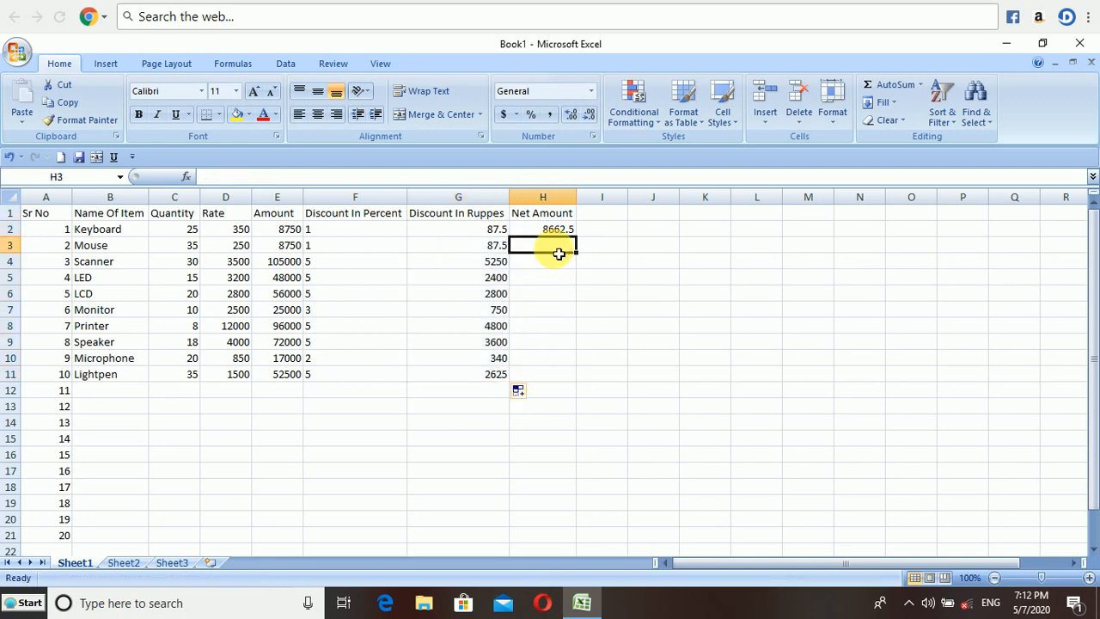
Fill the Net Amount formula down from row 2 to row 11.
{"action": "left_click", "coordinate": [560, 229]}
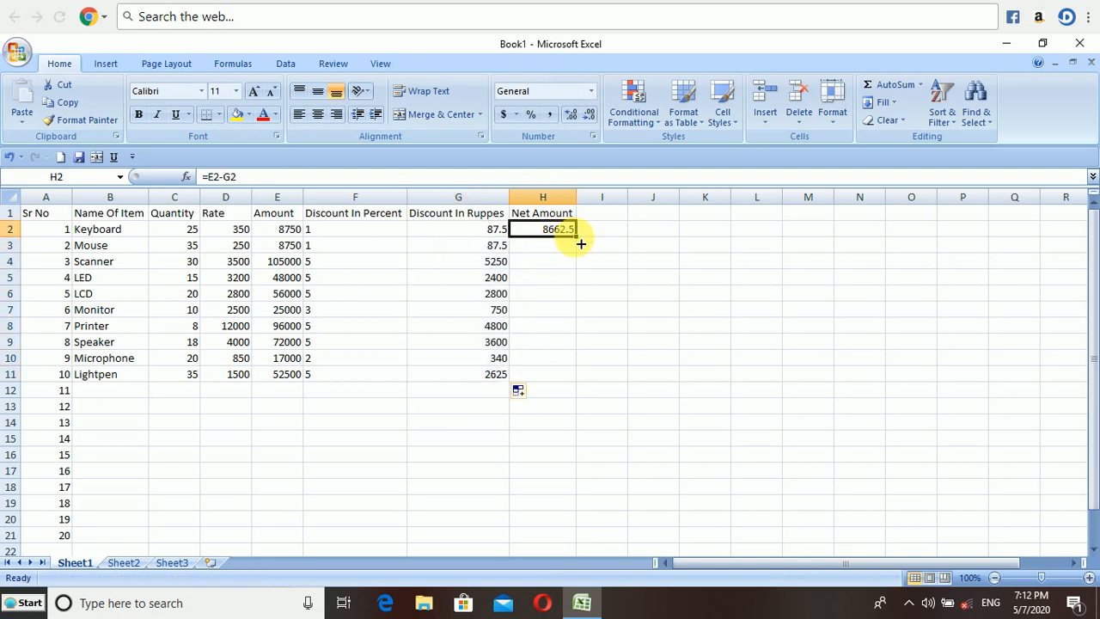
{"action": "left_click_drag", "start_coordinate": [581, 244], "coordinate": [583, 380]}
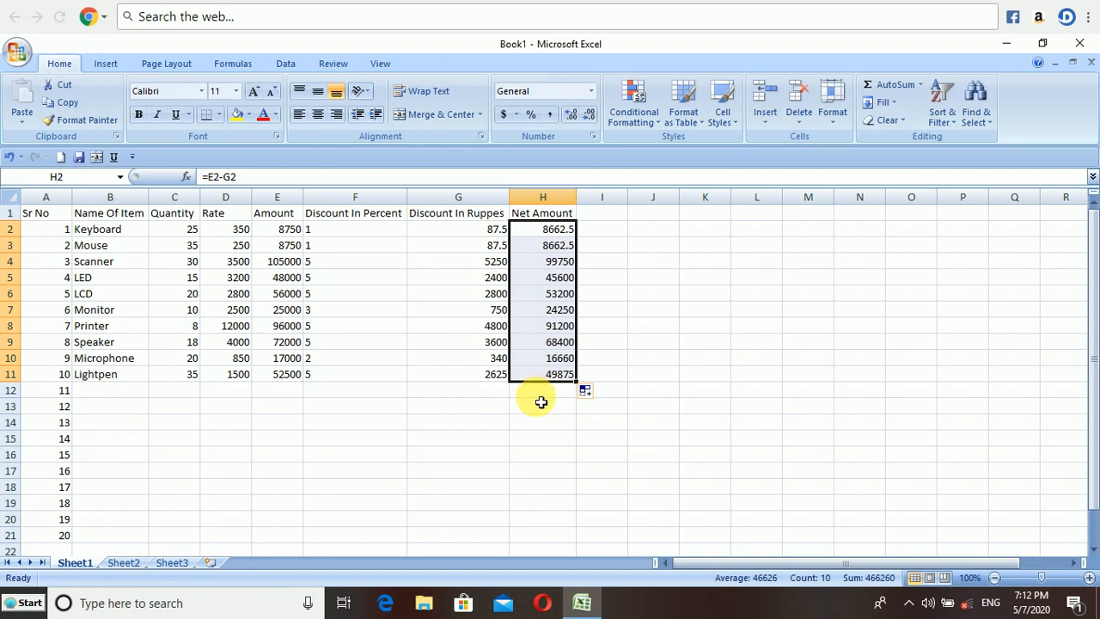
{"action": "left_click", "coordinate": [541, 392]}
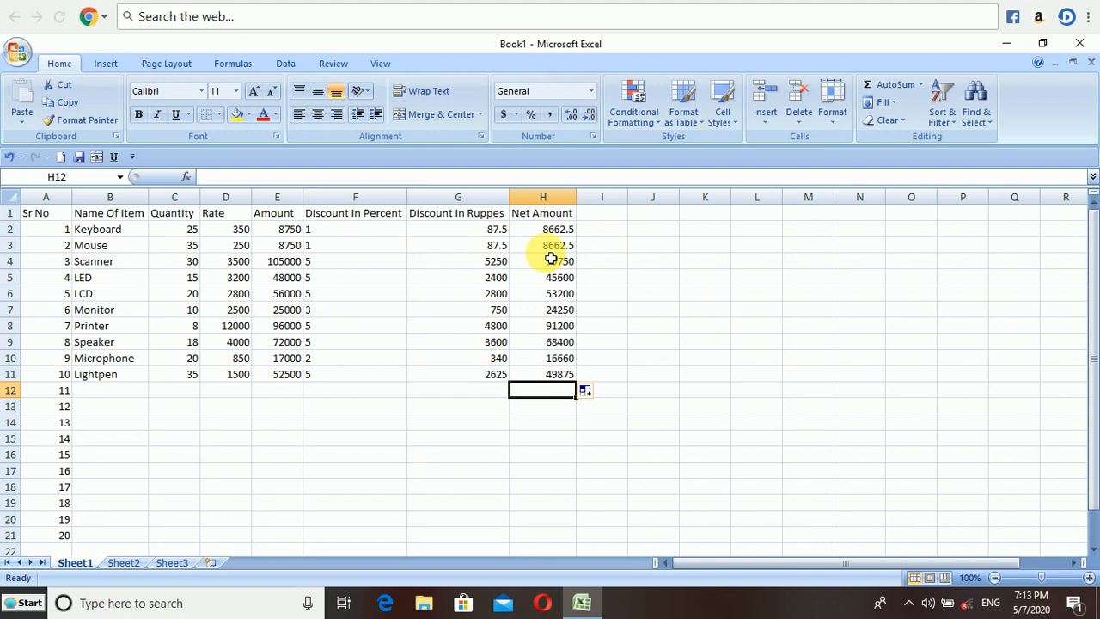
In H12, count Net Amounts of at least 50000 with =COUNTIF(H2:H11,">=50000").
{"action": "type", "text": "="}
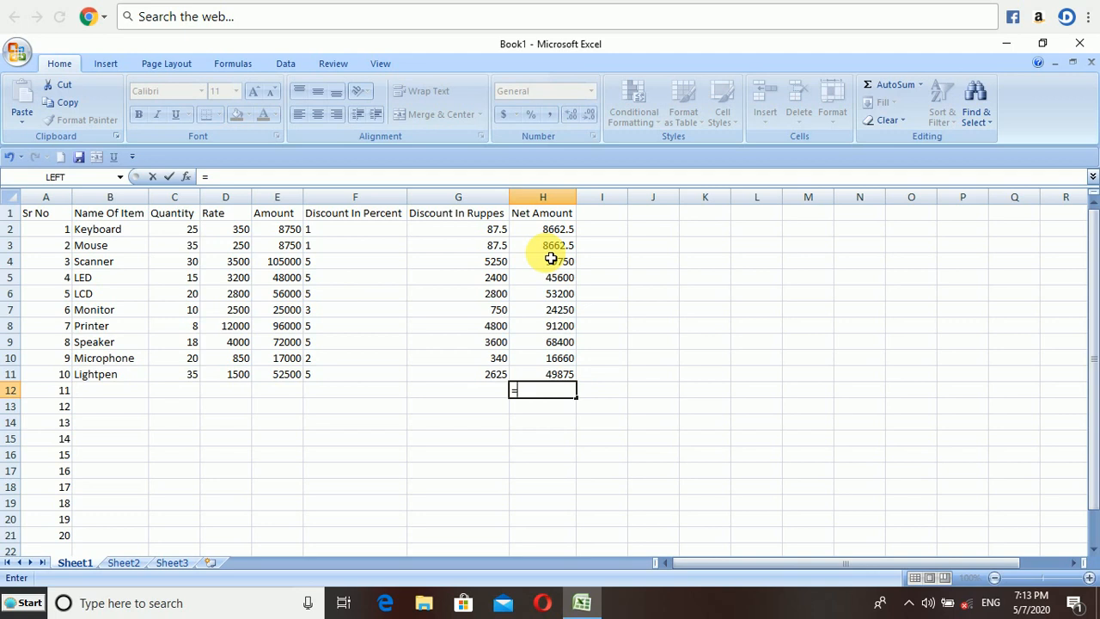
{"action": "type", "text": "cou"}
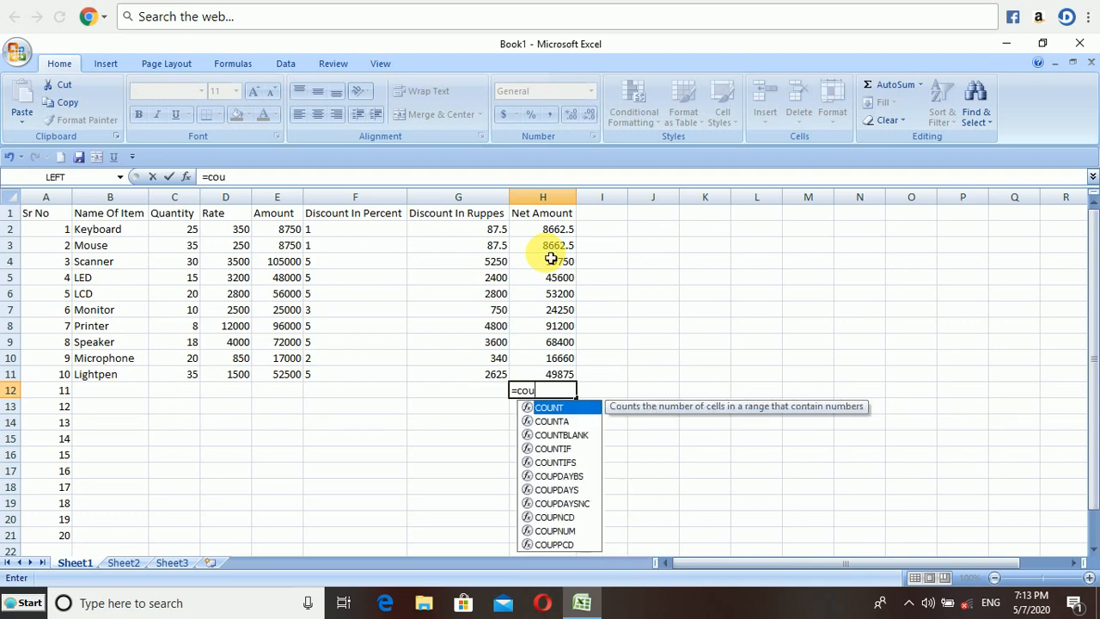
{"action": "type", "text": "ntif"}
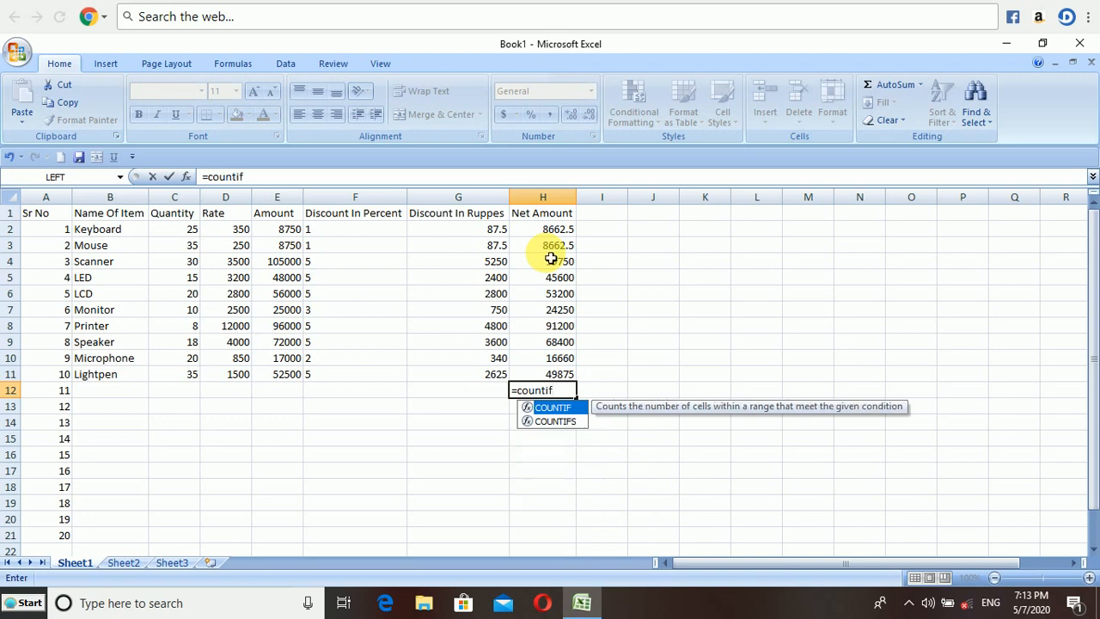
{"action": "type", "text": "("}
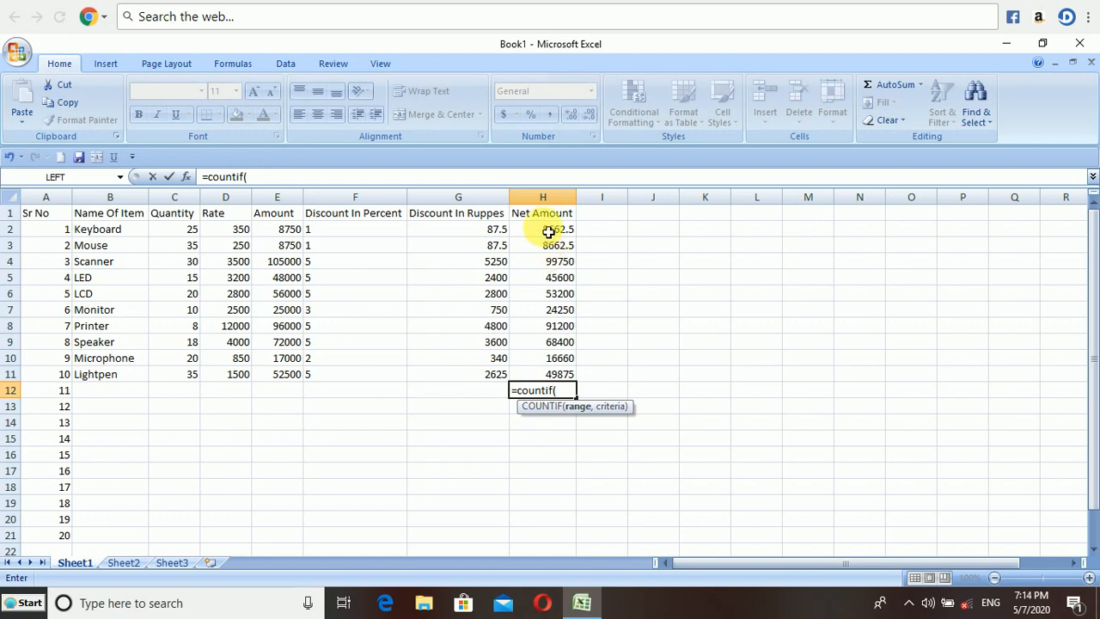
{"action": "left_click", "coordinate": [547, 228]}
{"action": "left_click_drag", "start_coordinate": [547, 232], "coordinate": [563, 374]}
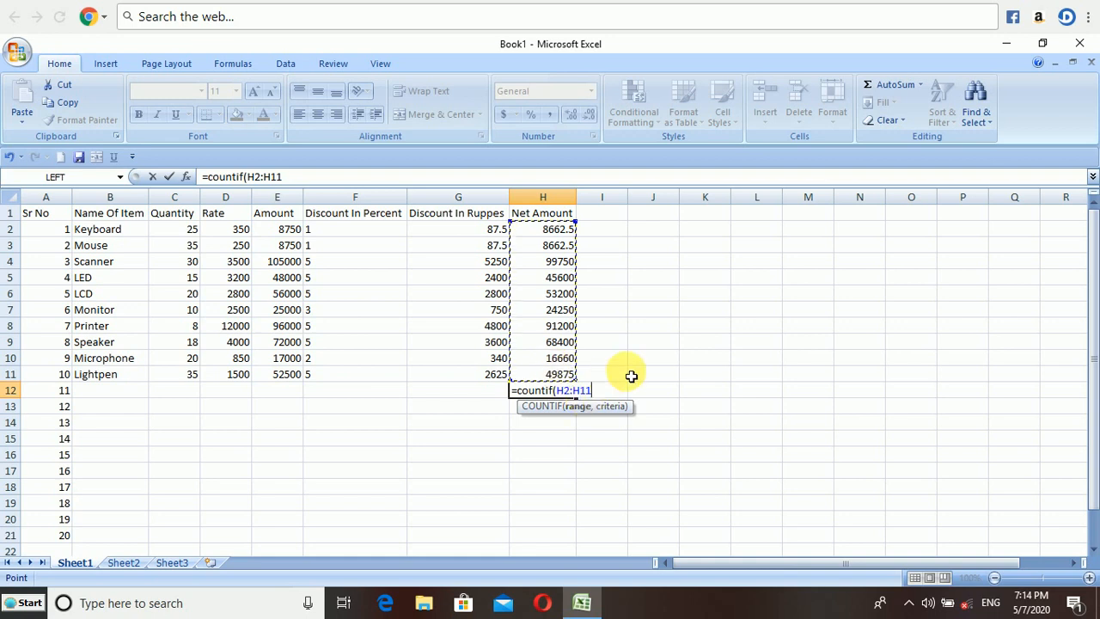
{"action": "type", "text": ","}
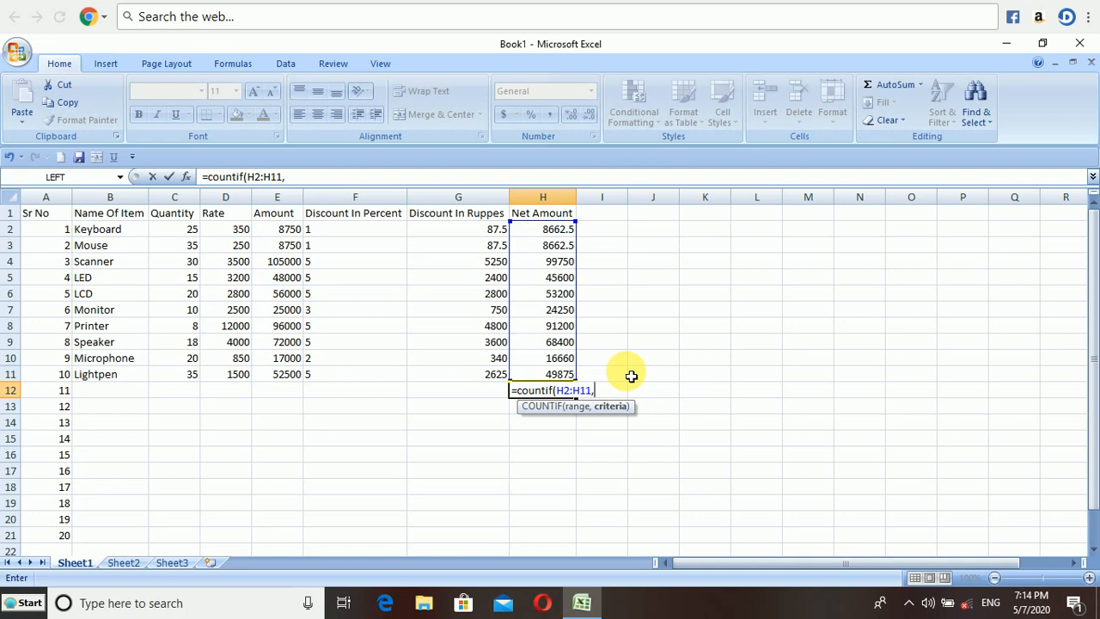
{"action": "type", "text": "\">=50000"}
{"action": "type", "text": "\""}
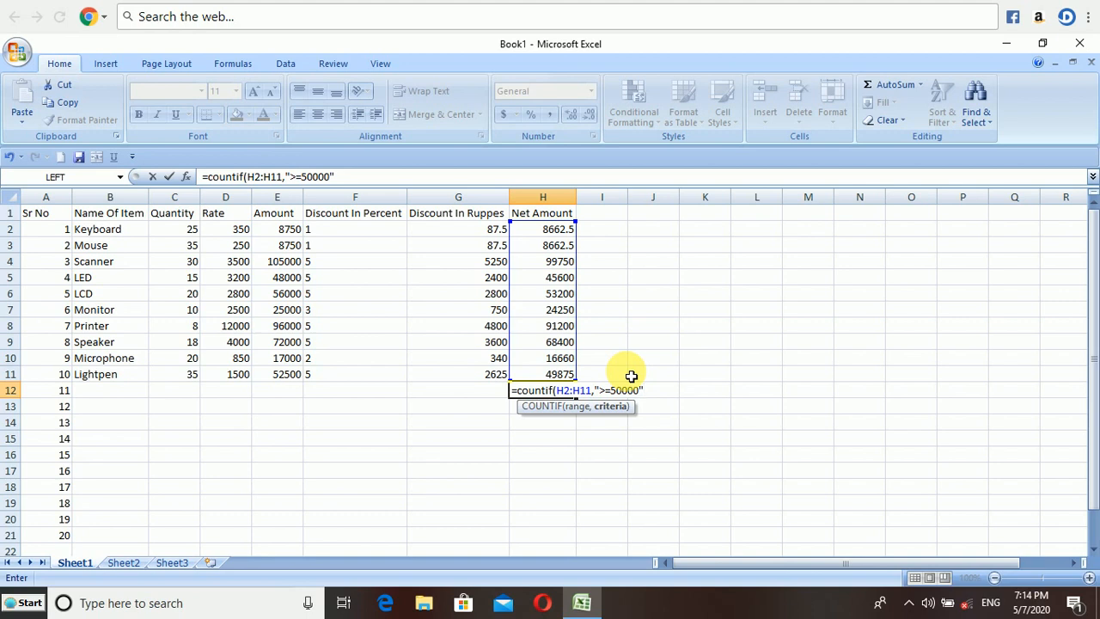
{"action": "type", "text": ")"}
{"action": "key", "text": "Return"}
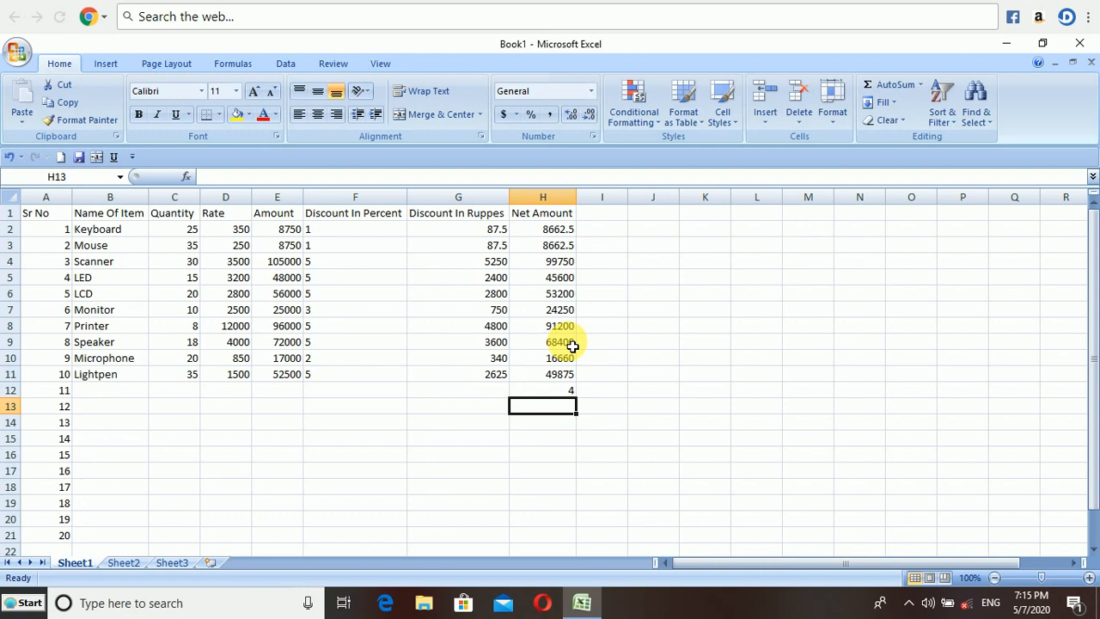
Replace H12's content with =SUMIF(H2:H11,">=50000") to total Net Amounts of at least 50000.
{"action": "left_click", "coordinate": [566, 392]}
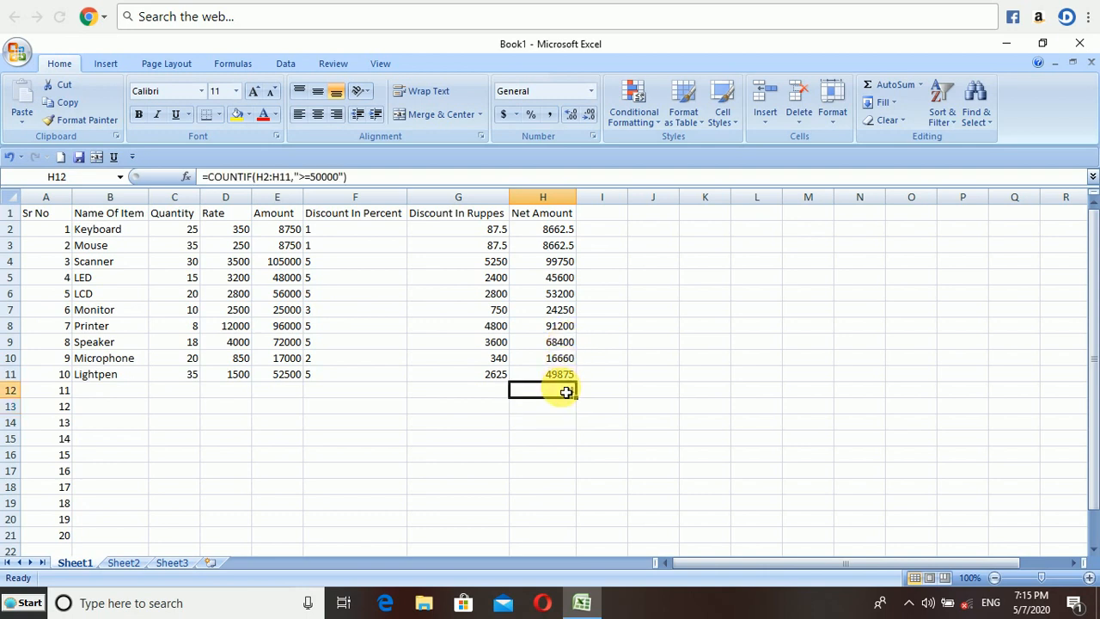
{"action": "key", "text": "Delete"}
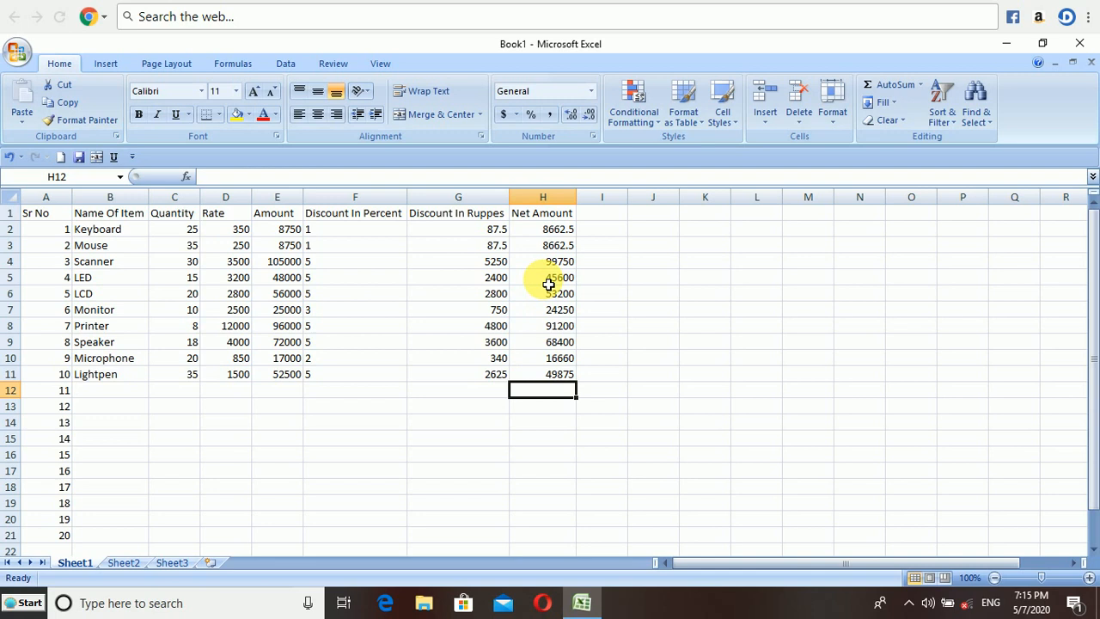
{"action": "type", "text": "="}
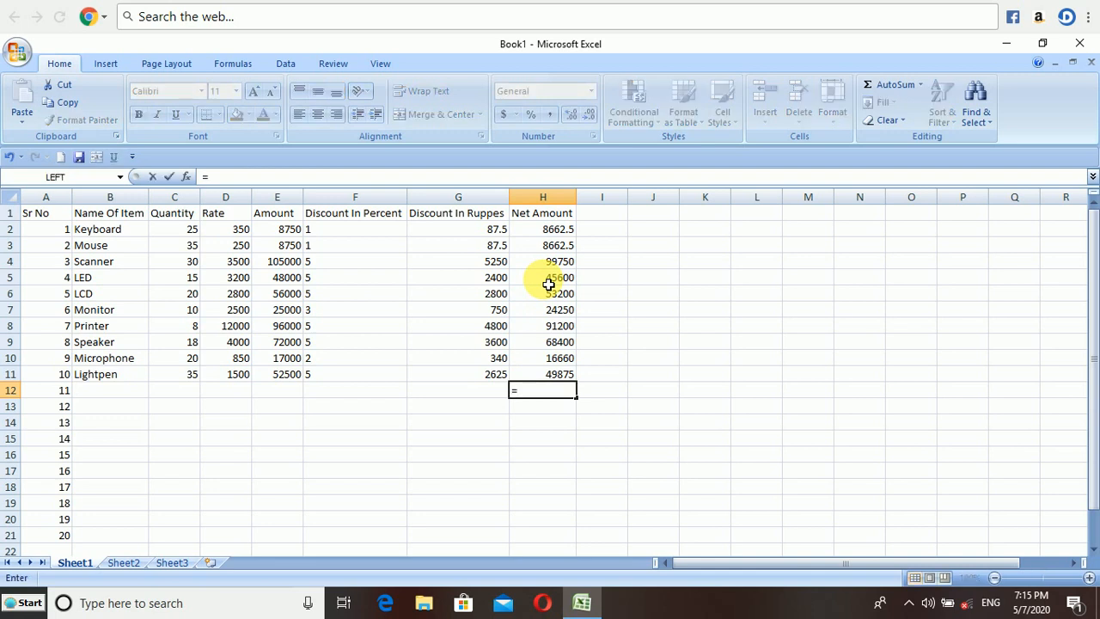
{"action": "type", "text": "sumif"}
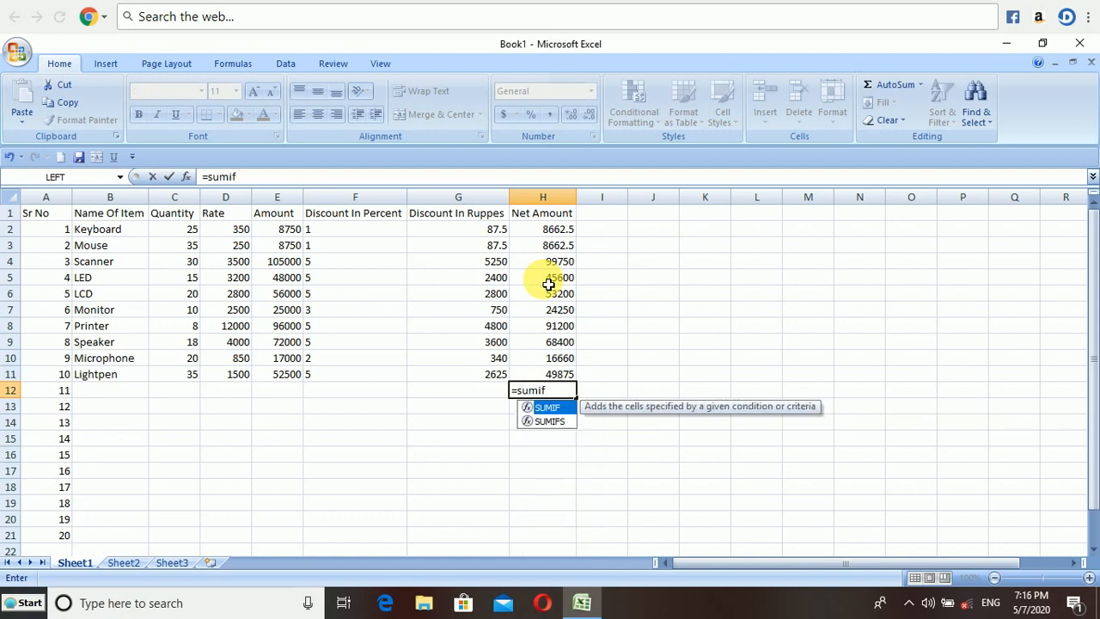
{"action": "type", "text": "("}
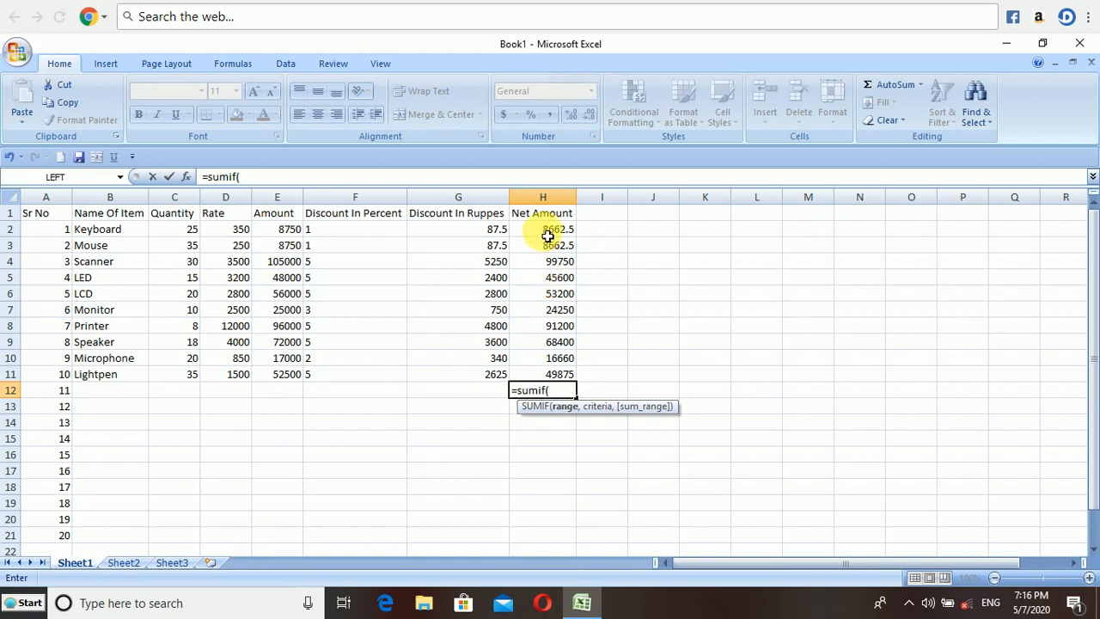
{"action": "left_click_drag", "start_coordinate": [547, 236], "coordinate": [559, 375]}
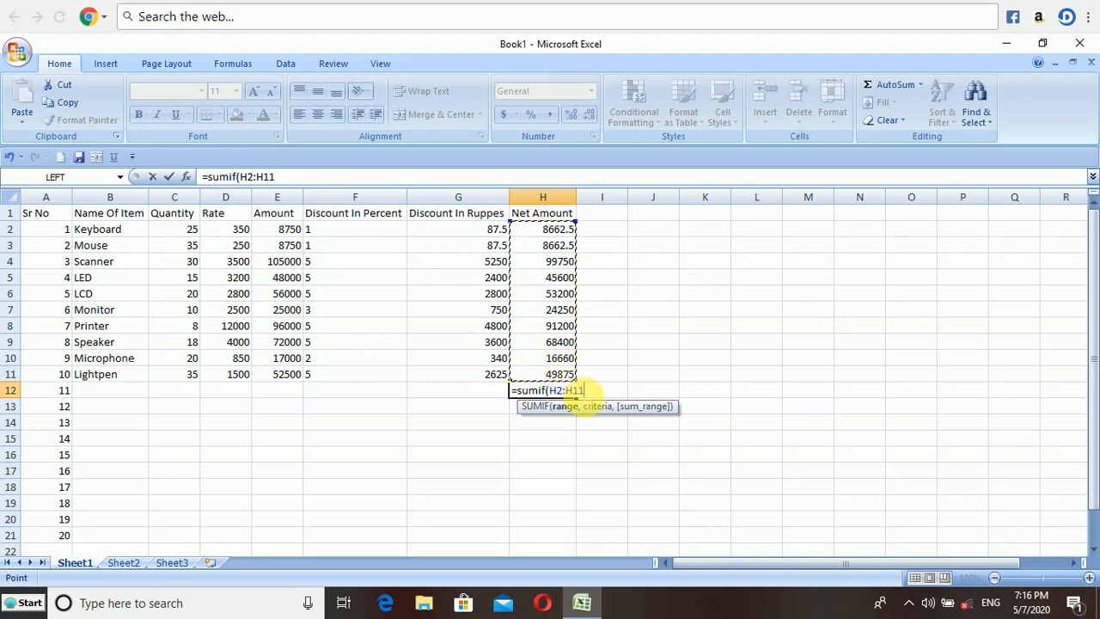
{"action": "type", "text": ","}
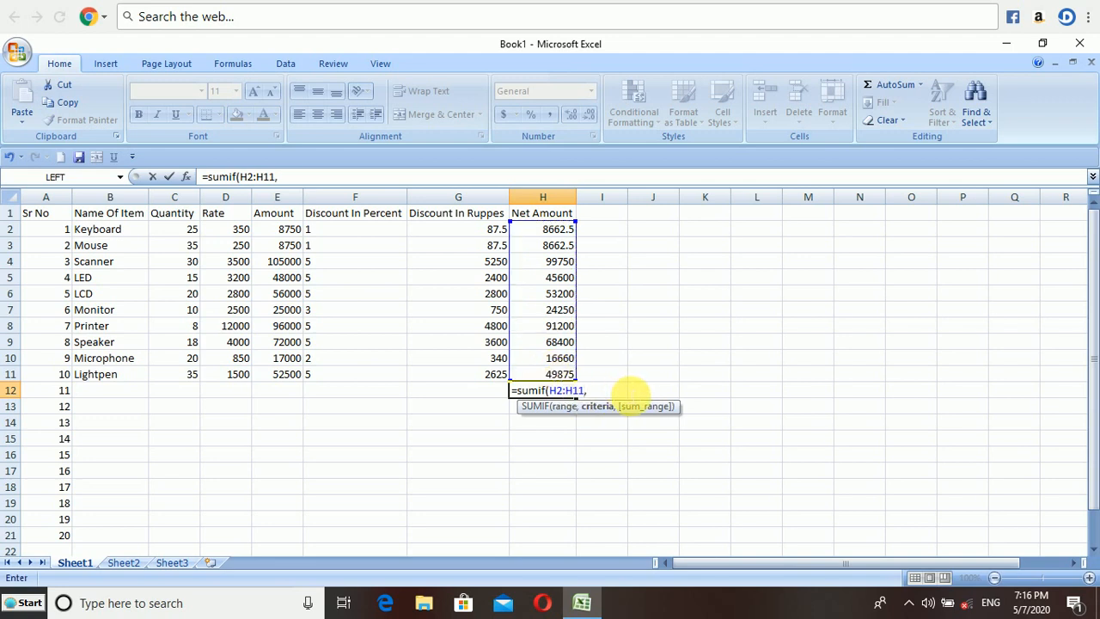
{"action": "type", "text": "\">=50000\")"}
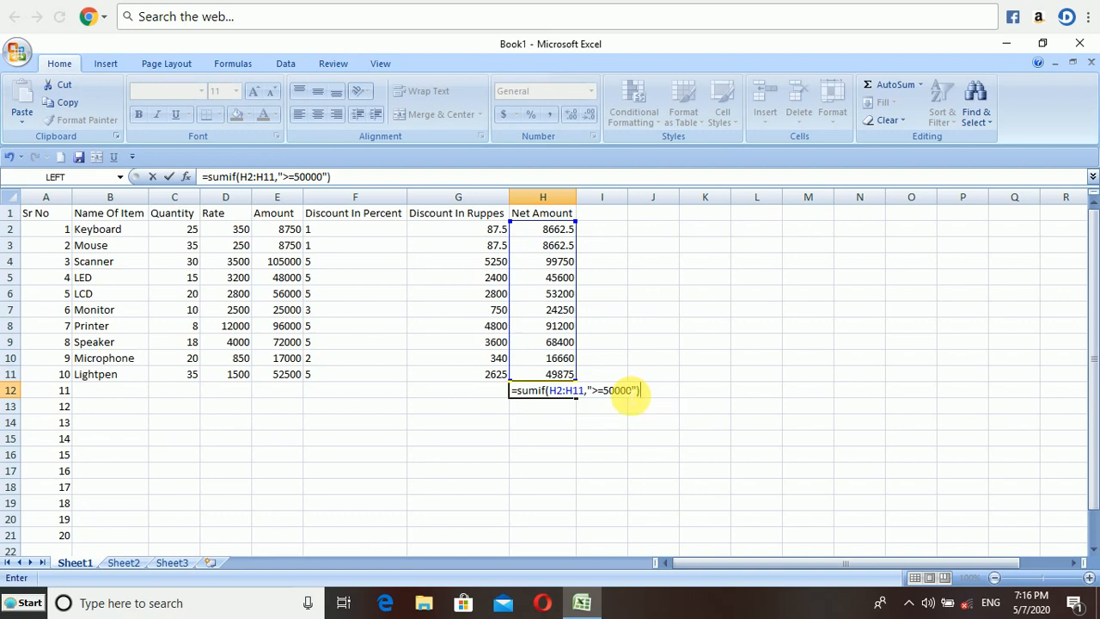
{"action": "key", "text": "Return"}
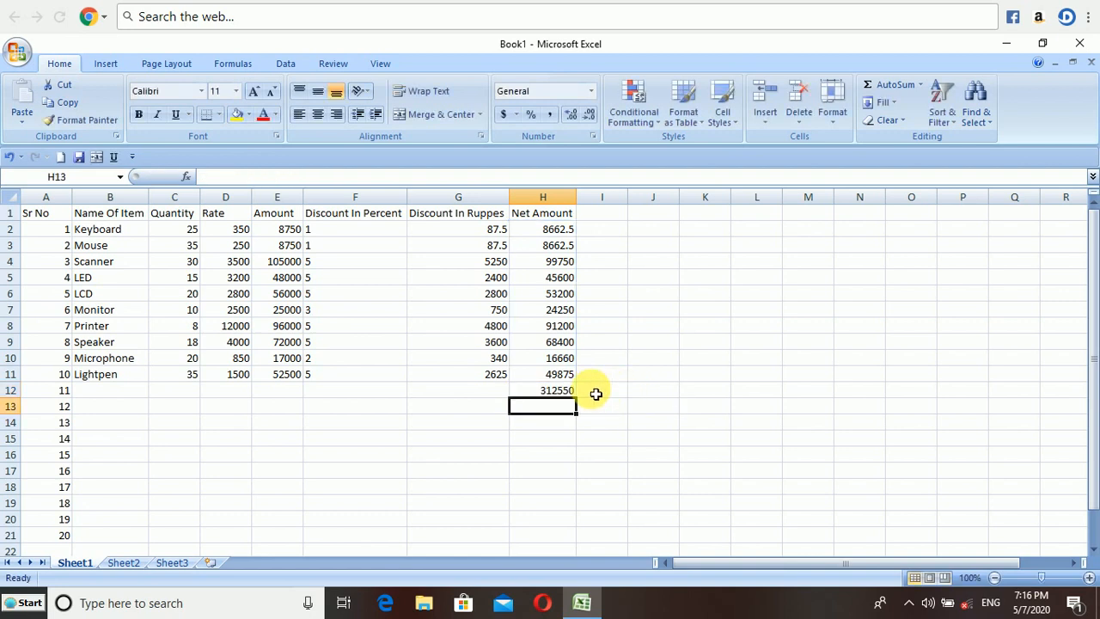